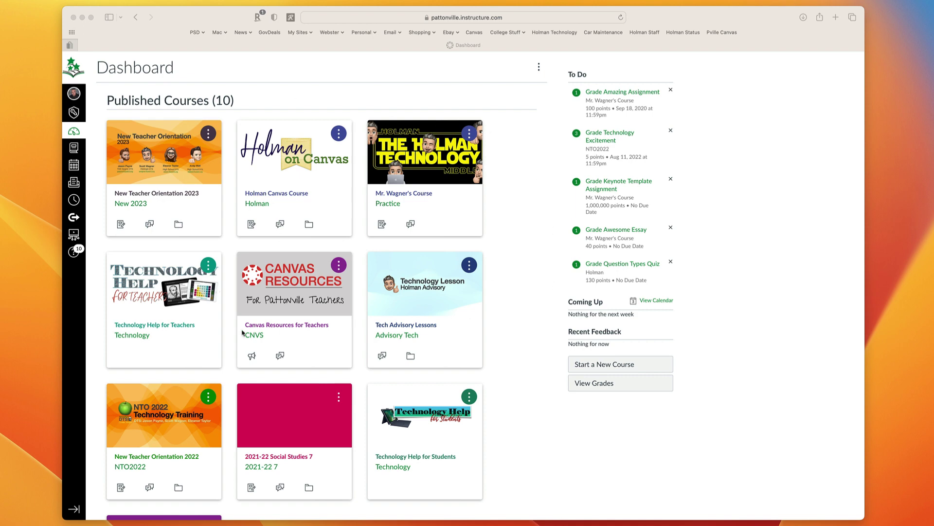
- Bring the Safari window forward and open Canvas Studio from the Canvas global navigation
{"action": "left_click", "coordinate": [543, 224]}
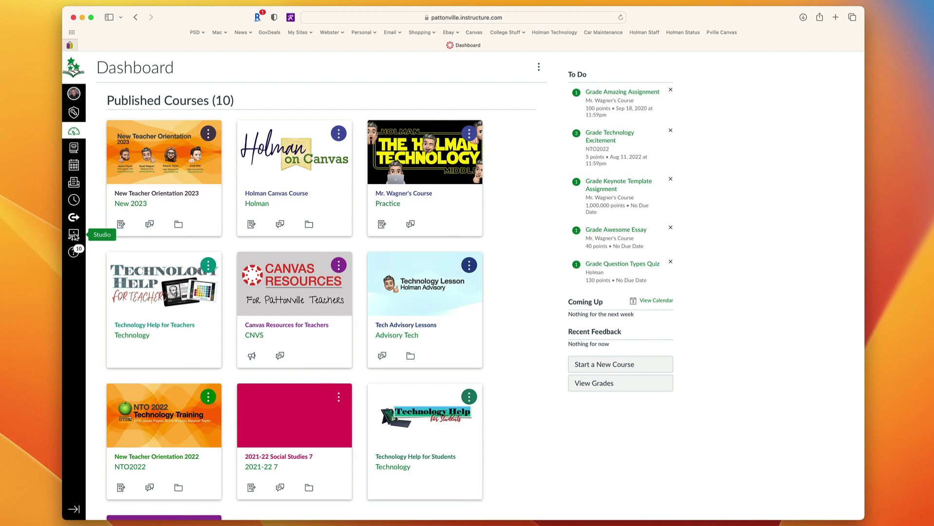
{"action": "left_click", "coordinate": [74, 236]}
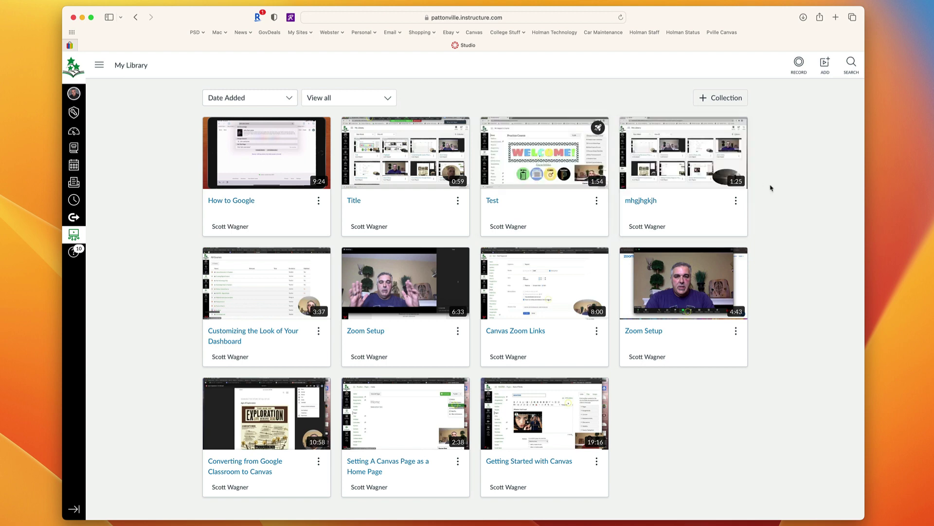
- Open the Add to My Library dialog from My Library's ADD button
{"action": "left_click", "coordinate": [823, 64]}
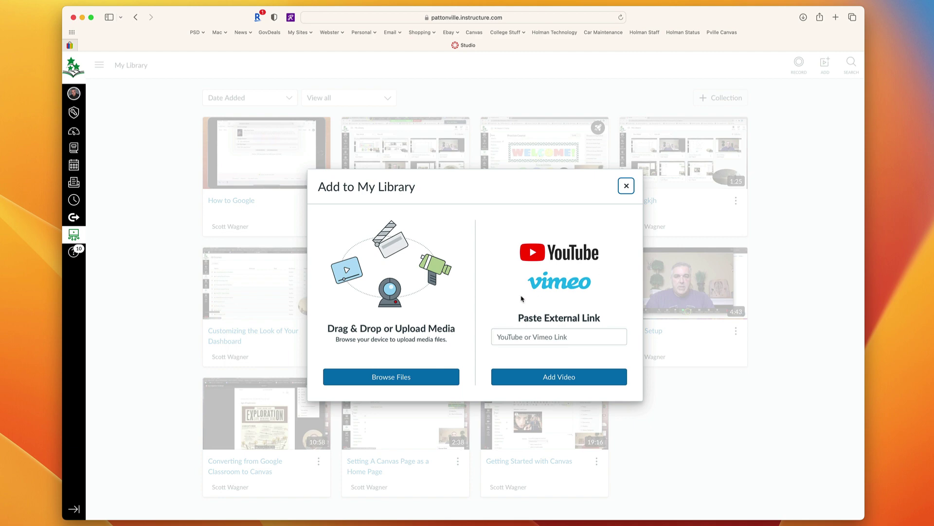
- Paste the YouTube link for the Mac & iPad app-purchasing video and add it to My Library
{"action": "left_click", "coordinate": [566, 337]}
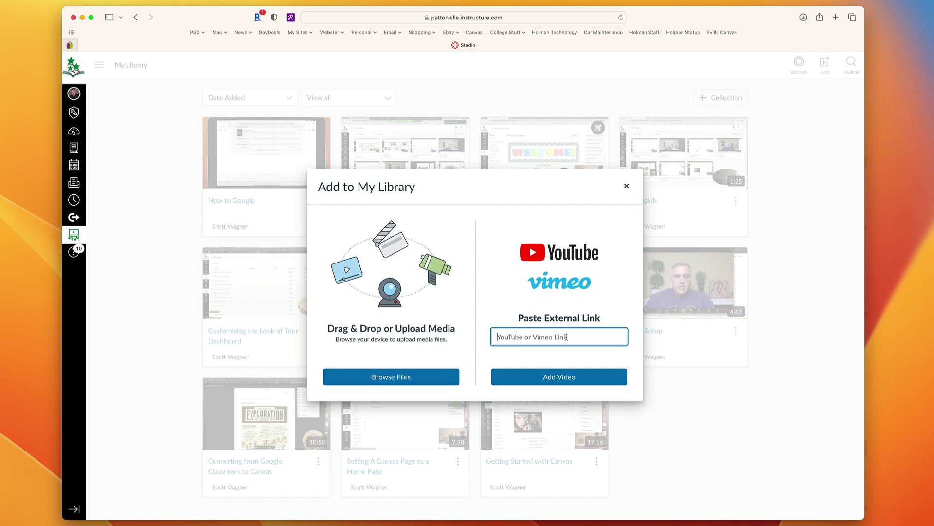
{"action": "type", "text": "https://youtu.be/PjhjVYdzLik"}
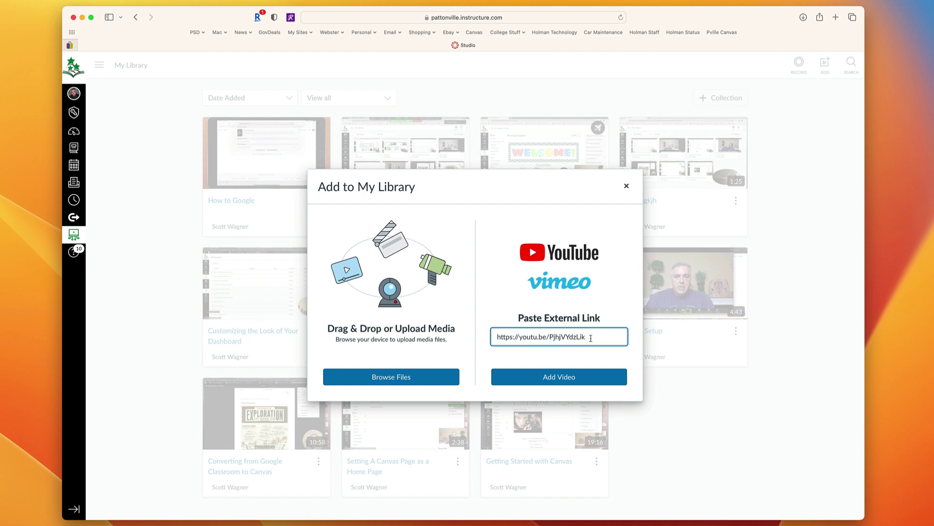
{"action": "left_click", "coordinate": [576, 377]}
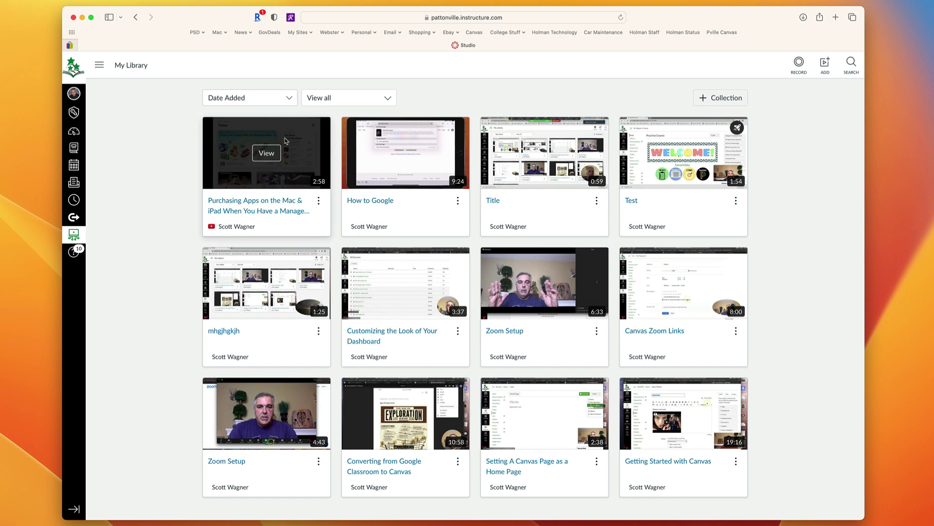
- Open the purchasing-apps video for annotation and move the playhead to 0:49
{"action": "left_click", "coordinate": [319, 202]}
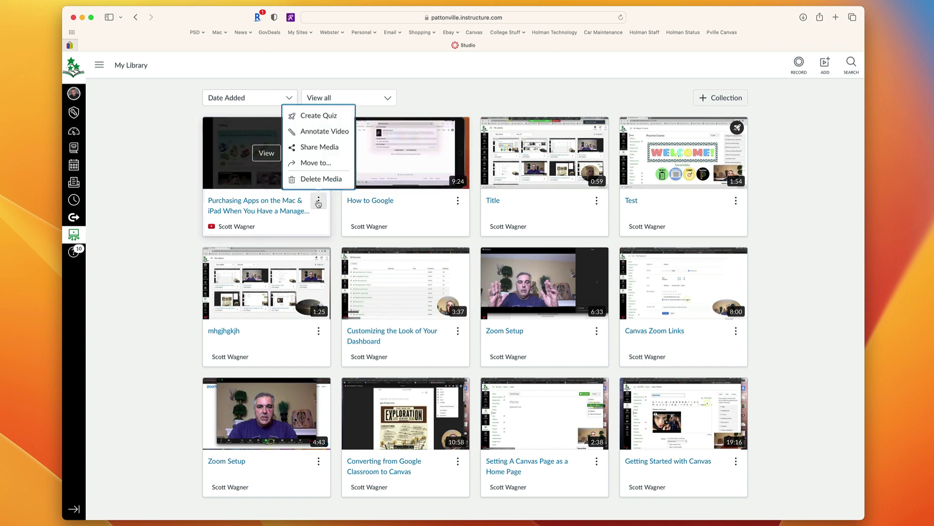
{"action": "left_click", "coordinate": [329, 133]}
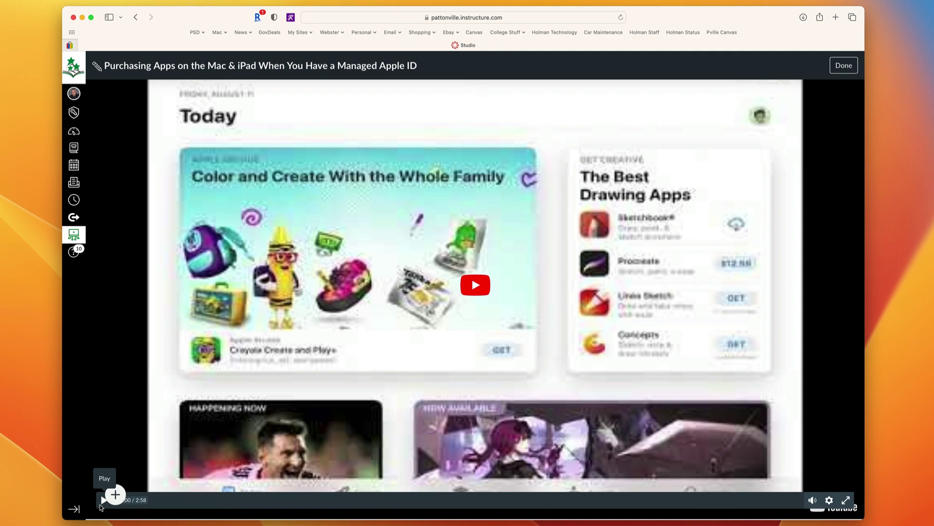
{"action": "left_click", "coordinate": [101, 506]}
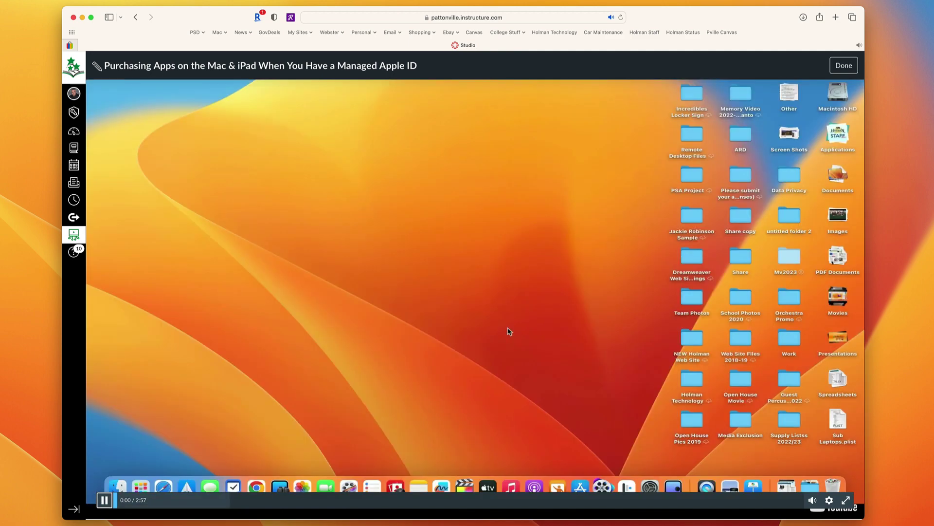
{"action": "left_click", "coordinate": [104, 499]}
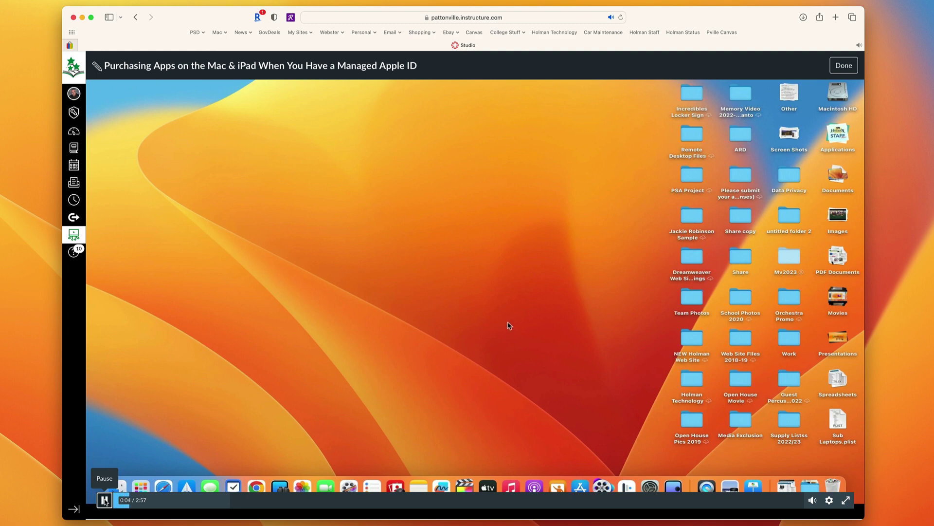
{"action": "left_click", "coordinate": [157, 502]}
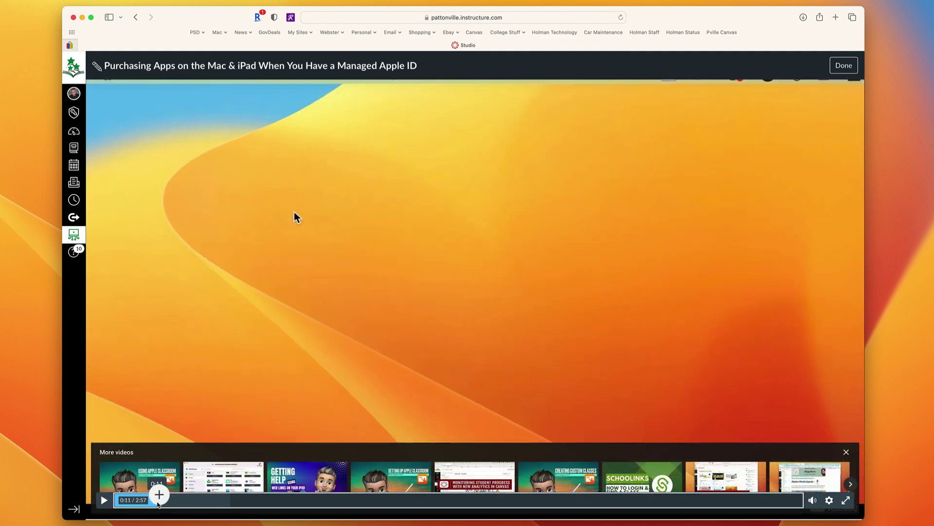
{"action": "left_click", "coordinate": [202, 501]}
{"action": "left_click", "coordinate": [250, 505]}
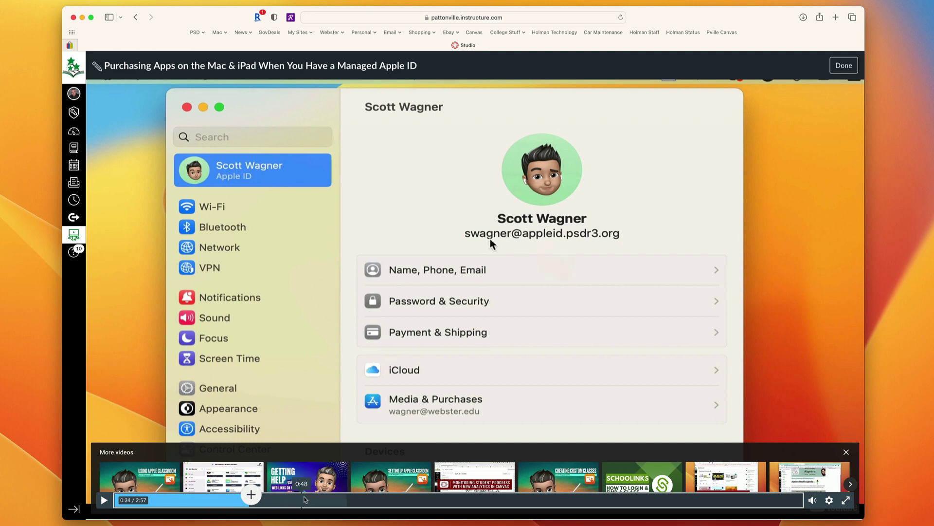
{"action": "left_click", "coordinate": [307, 501]}
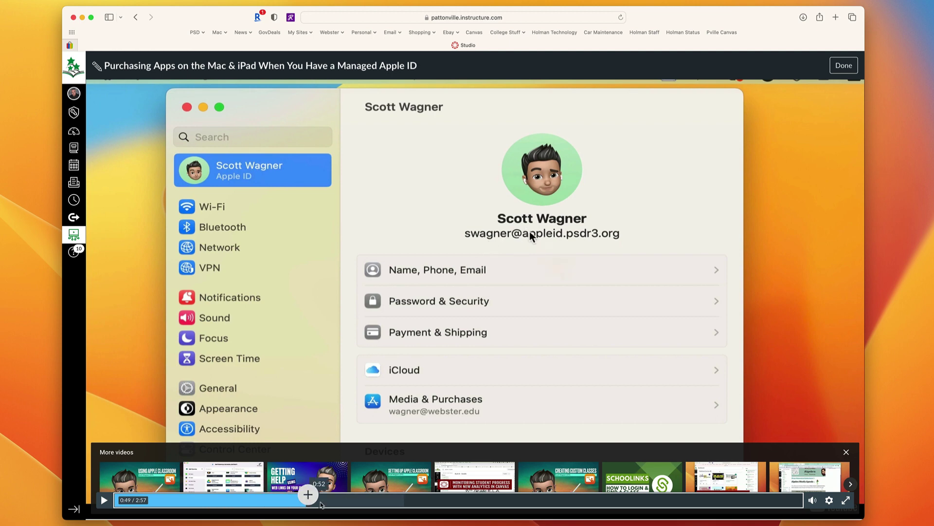
- Save an 'Apple ID' notecard at 0:49: 'Make sure this is your school apple id and not your personal one'
{"action": "left_click", "coordinate": [308, 495]}
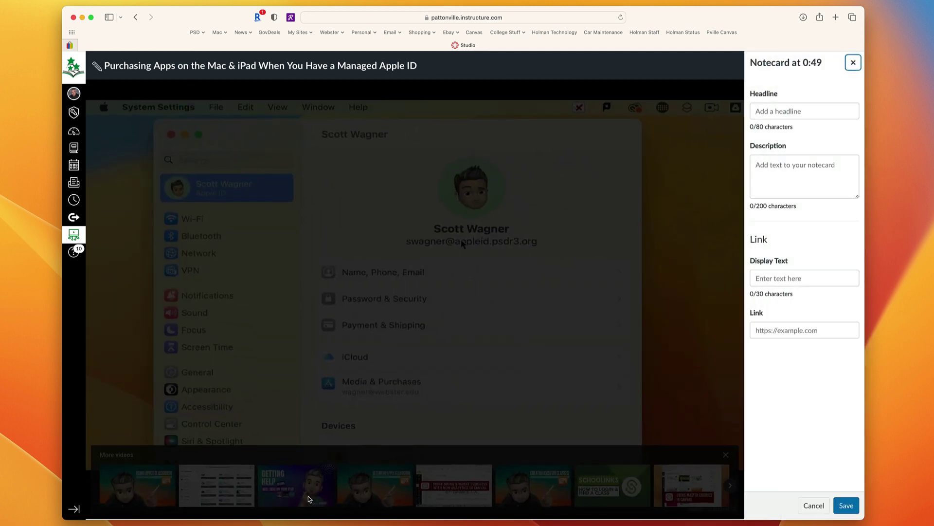
{"action": "left_click", "coordinate": [770, 114]}
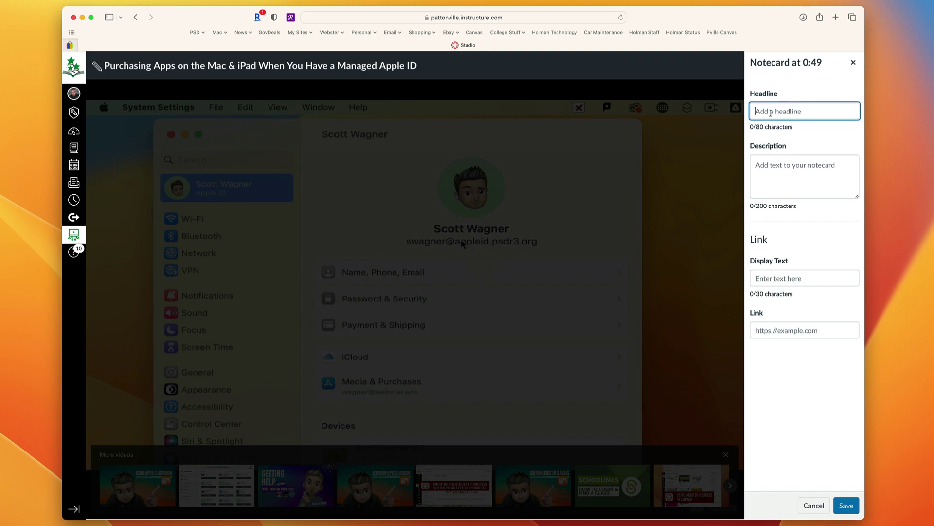
{"action": "type", "text": "Apple ID"}
{"action": "left_click", "coordinate": [791, 168]}
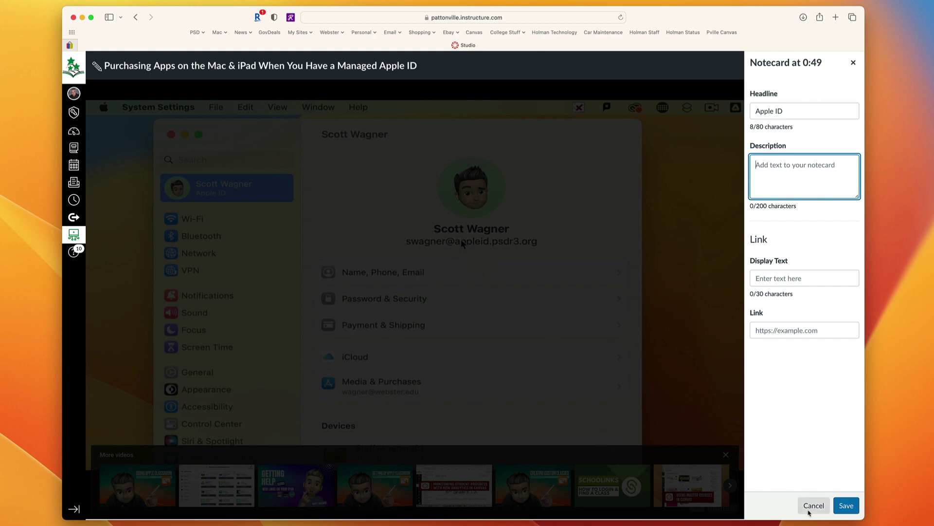
{"action": "type", "text": "Make sure this is your school apple id and not your personal one."}
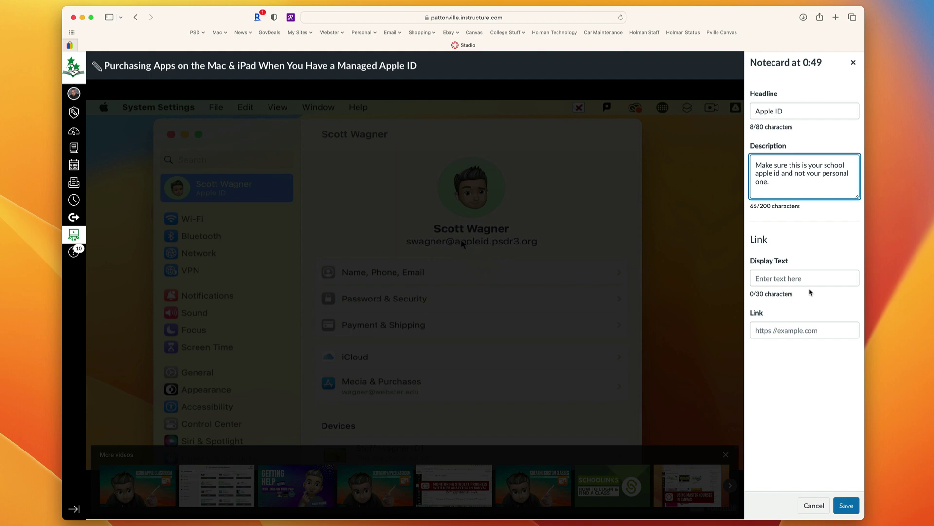
{"action": "left_click", "coordinate": [846, 507]}
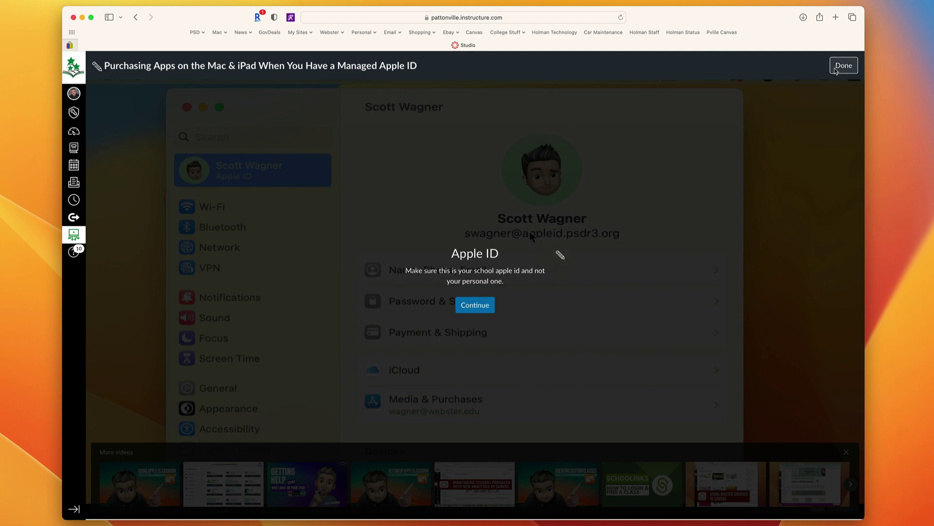
- Finish annotating, then start a video quiz titled 'Managed Apple IDs' with question markers hidden
{"action": "left_click", "coordinate": [834, 69]}
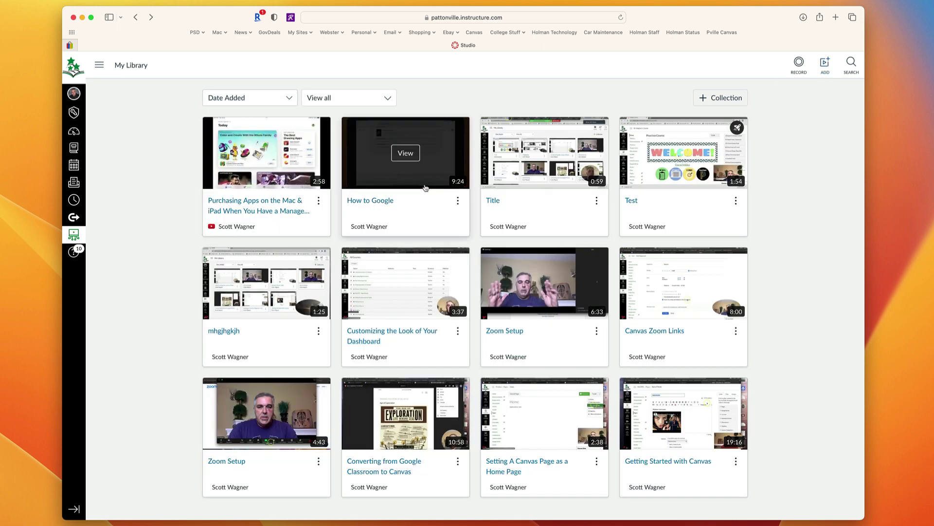
{"action": "left_click", "coordinate": [319, 202]}
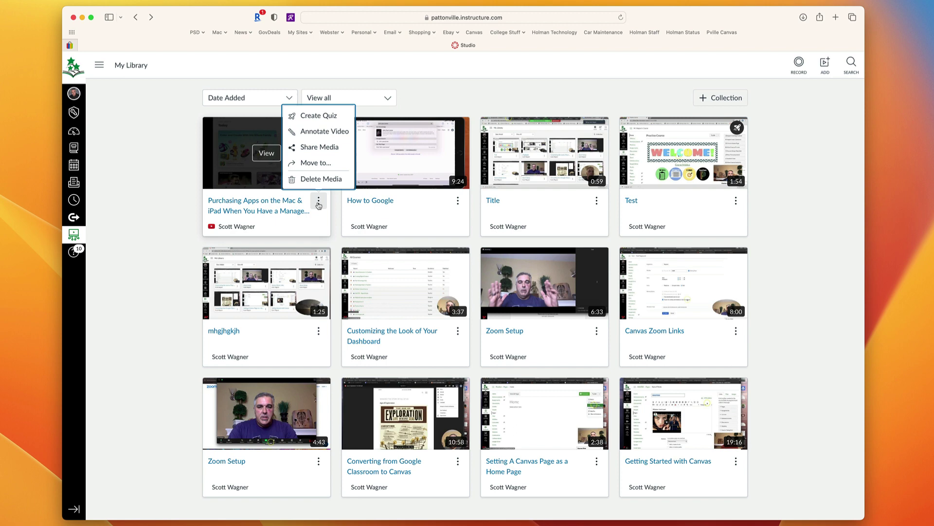
{"action": "left_click", "coordinate": [319, 119]}
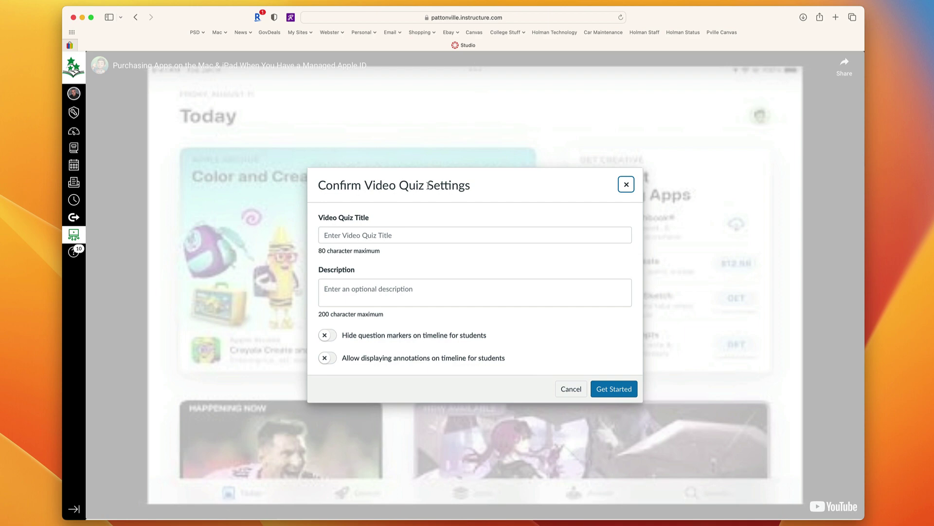
{"action": "left_click", "coordinate": [360, 233]}
{"action": "type", "text": "Managed Apple IDs"}
{"action": "key", "text": "Tab"}
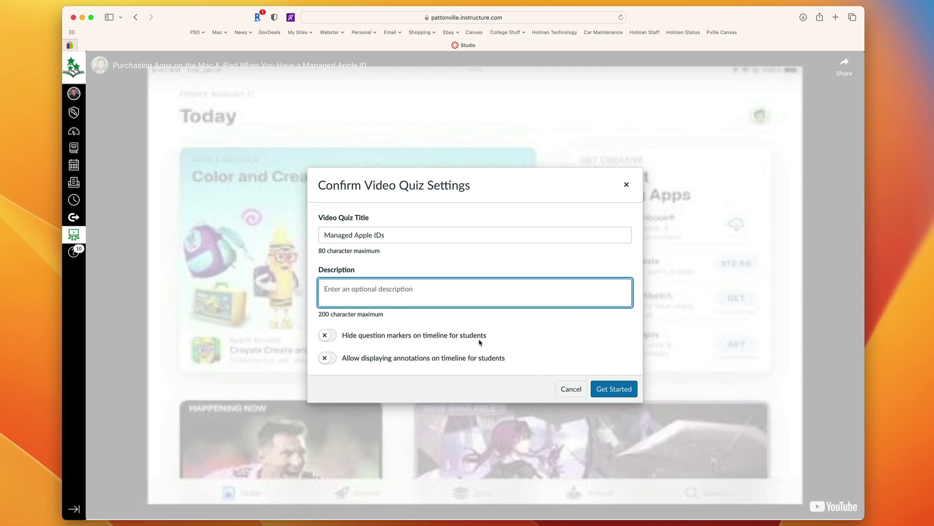
{"action": "left_click", "coordinate": [332, 339]}
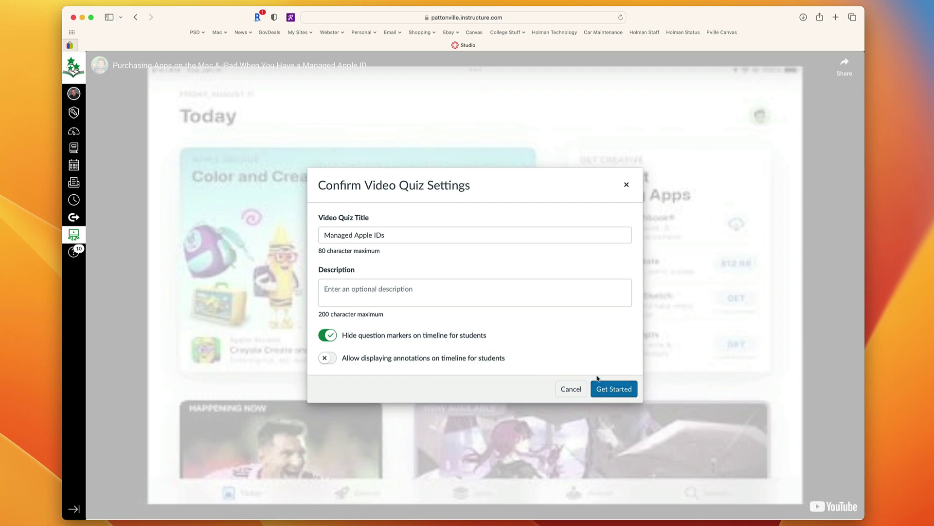
{"action": "left_click", "coordinate": [609, 391]}
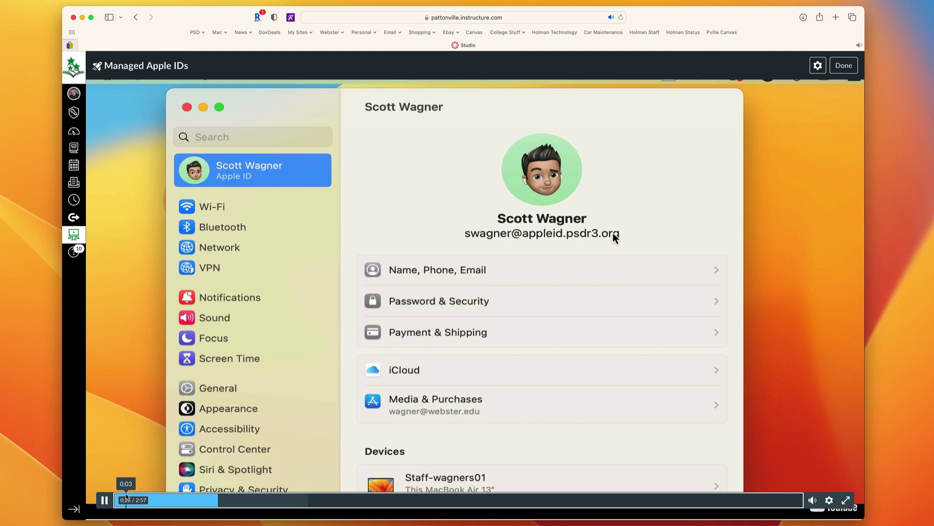
- Add a True/False question at 0:27 with the pasted managed Apple ID statement, False marked correct
{"action": "left_click", "coordinate": [105, 500]}
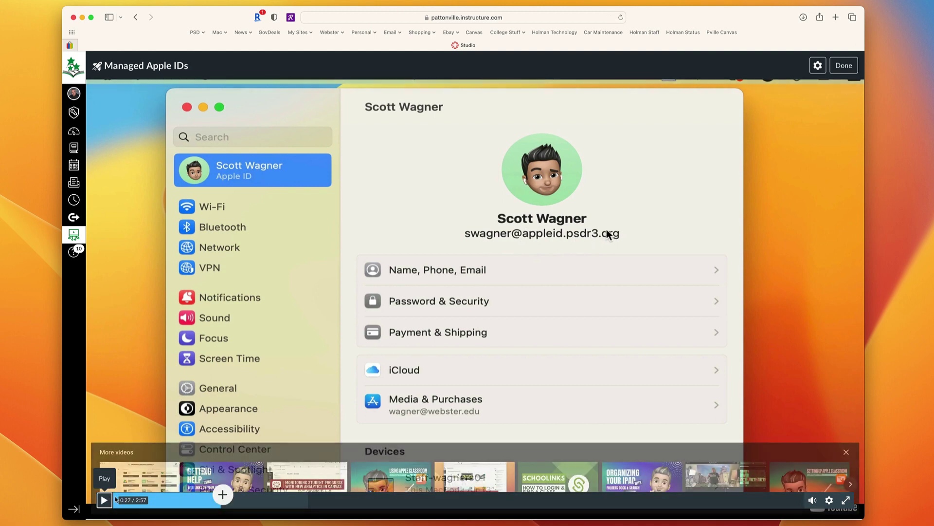
{"action": "left_click", "coordinate": [223, 495]}
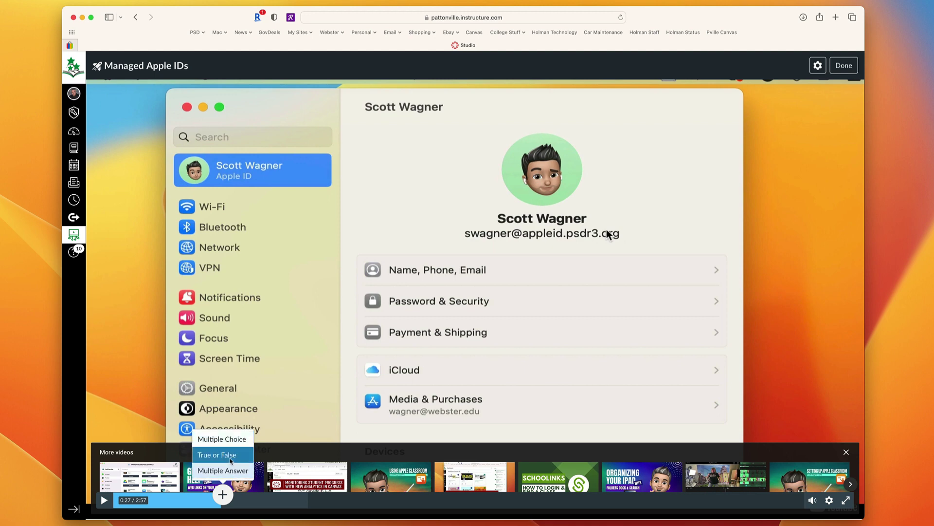
{"action": "left_click", "coordinate": [231, 455]}
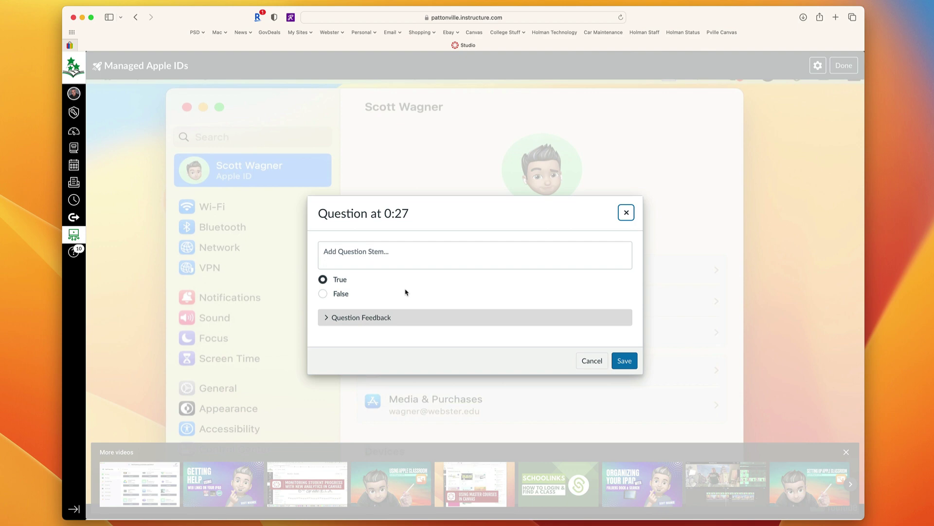
{"action": "left_click", "coordinate": [357, 251]}
{"action": "key", "text": "super+v"}
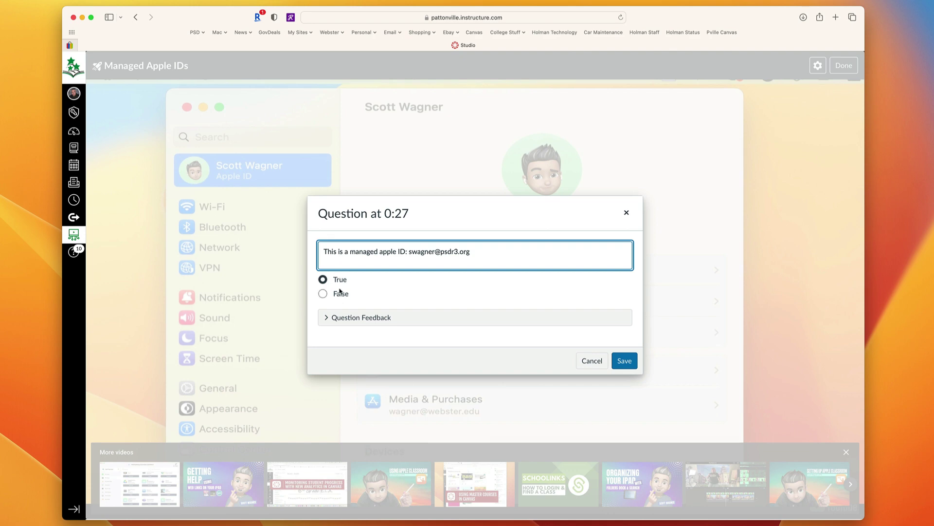
{"action": "left_click", "coordinate": [346, 317]}
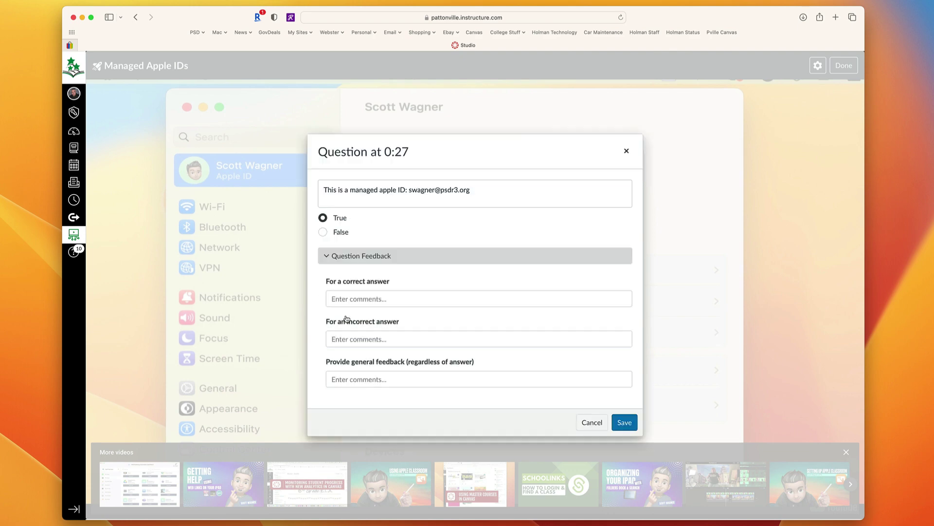
{"action": "left_click", "coordinate": [341, 234]}
{"action": "left_click", "coordinate": [341, 298]}
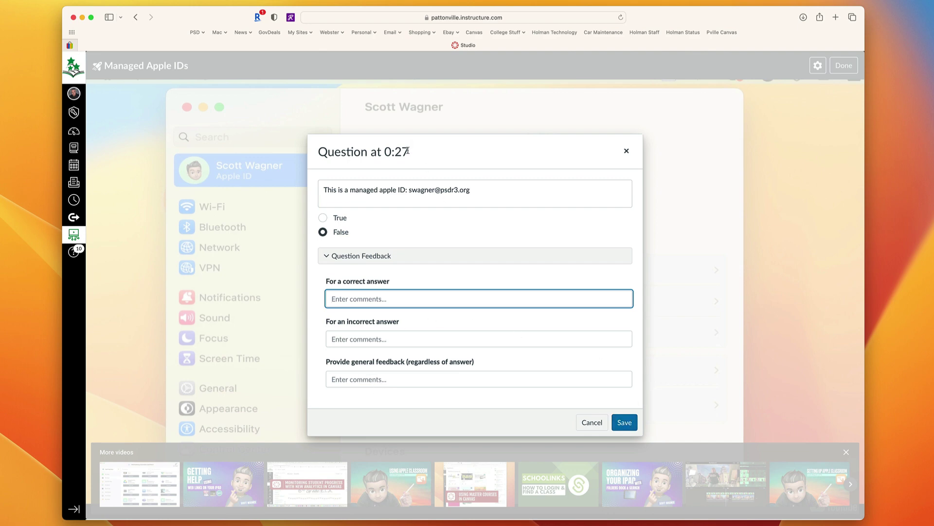
{"action": "left_click", "coordinate": [624, 422]}
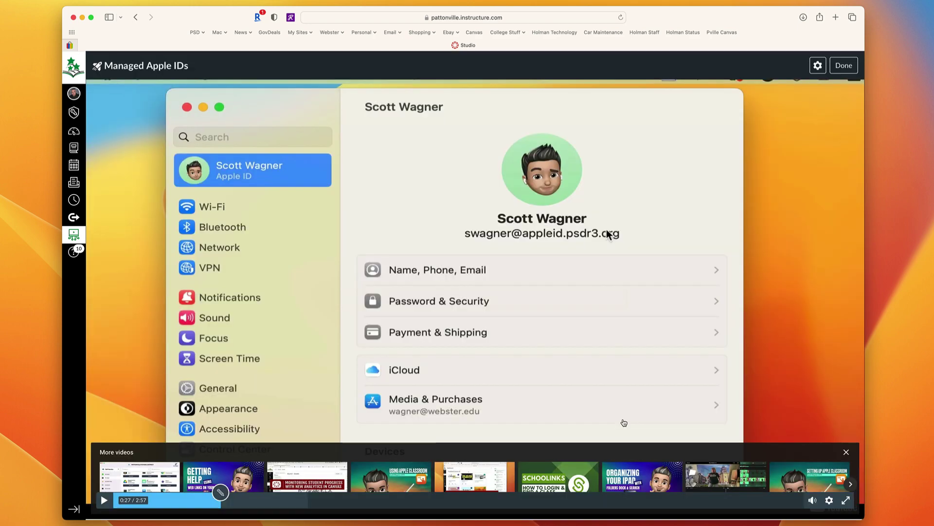
{"action": "left_click", "coordinate": [298, 500]}
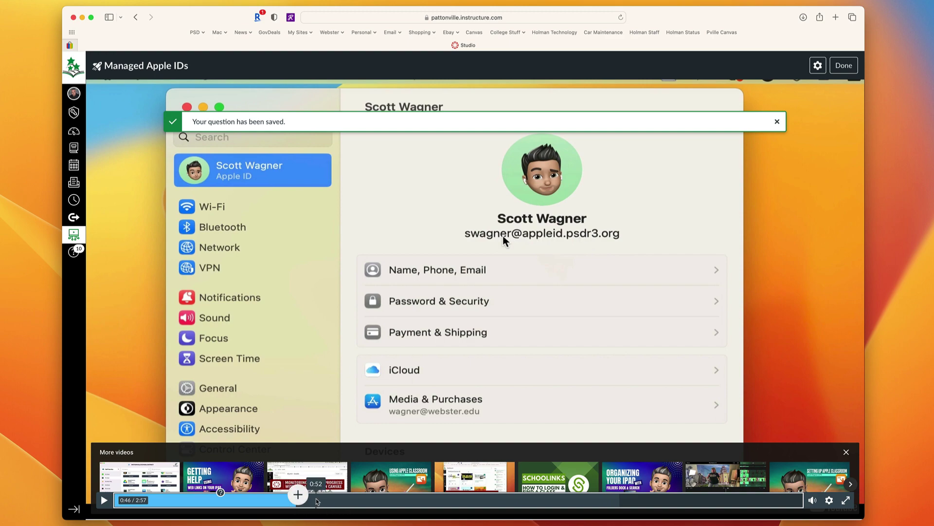
- Start a multiple-choice question at 0:46, then discard it unfinished
{"action": "left_click", "coordinate": [301, 497]}
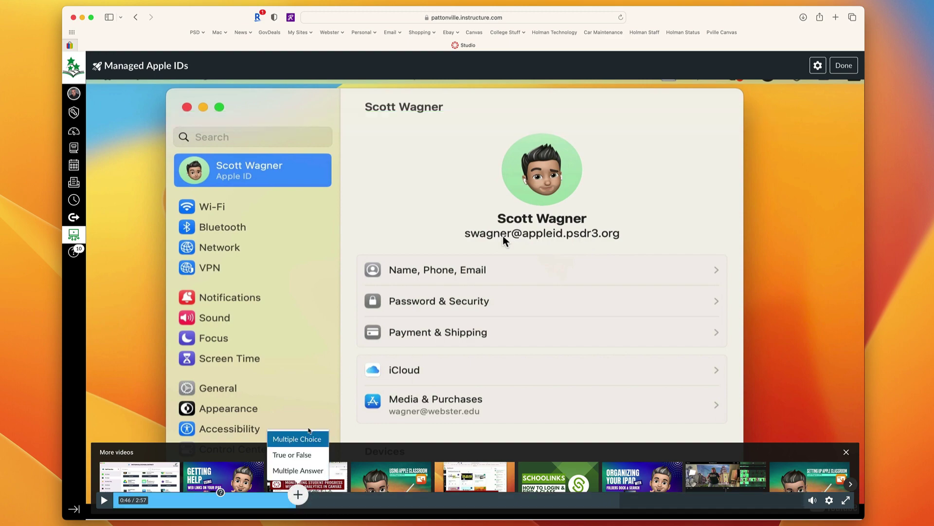
{"action": "left_click", "coordinate": [297, 438]}
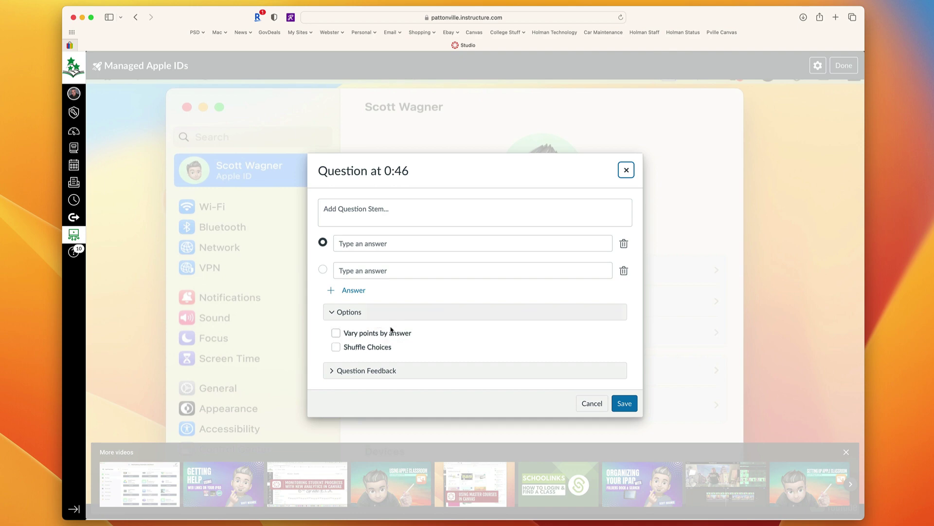
{"action": "left_click", "coordinate": [369, 371]}
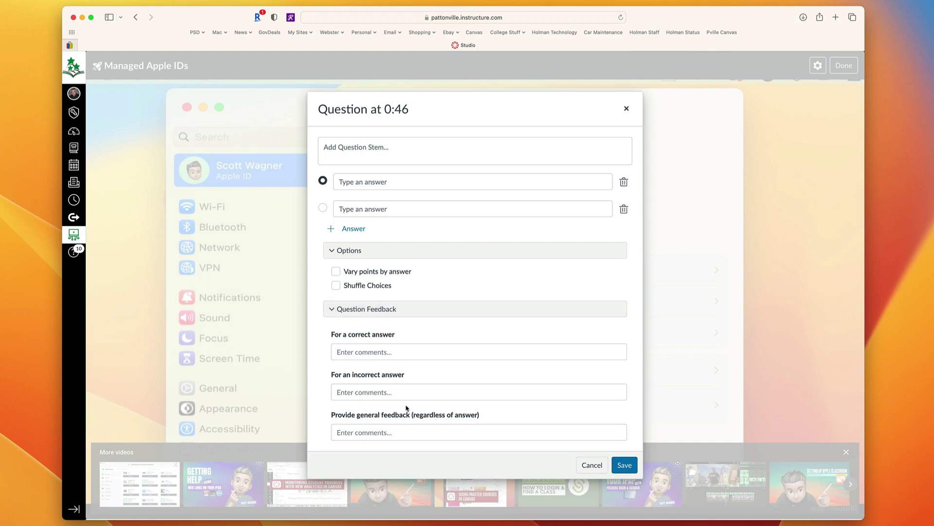
{"action": "key", "text": "Escape"}
- Start and discard a multiple-answer question at 1:17, then close the quiz editor
{"action": "left_click_drag", "start_coordinate": [299, 494], "coordinate": [417, 494]}
{"action": "left_click", "coordinate": [417, 495]}
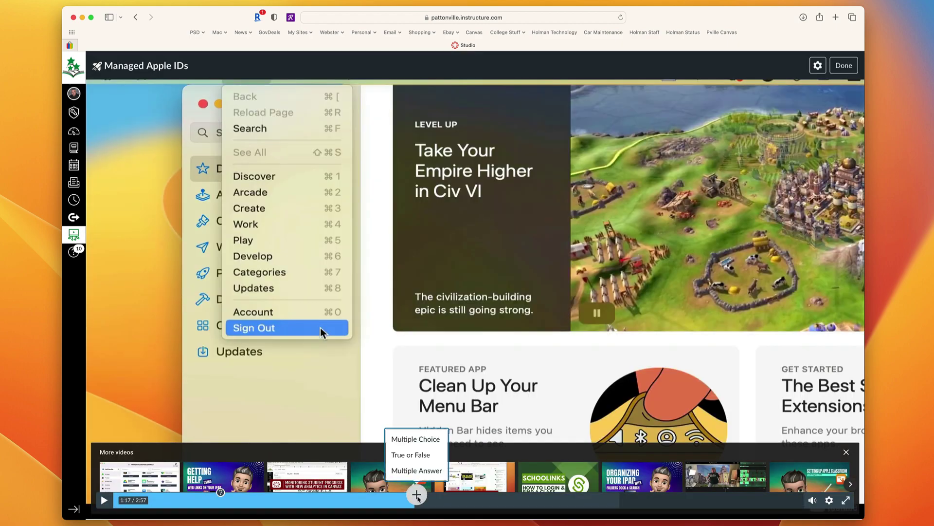
{"action": "left_click", "coordinate": [422, 471]}
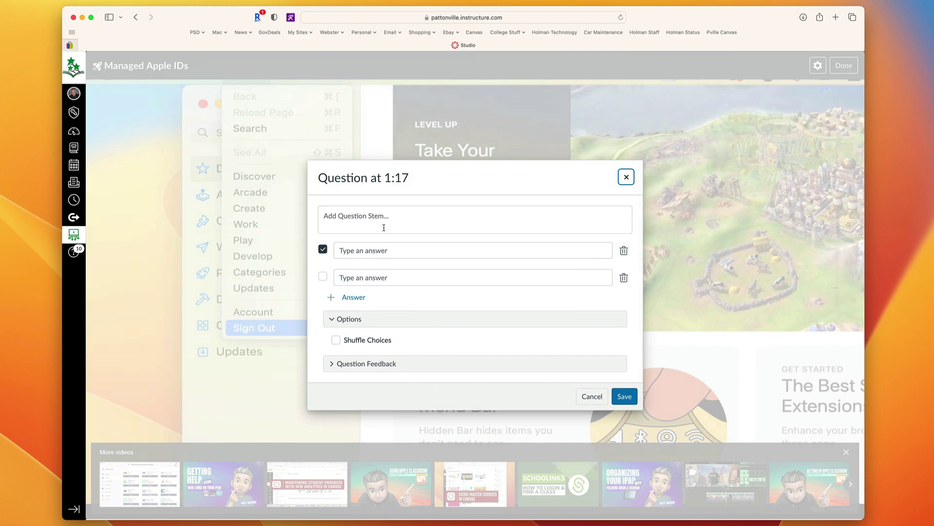
{"action": "key", "text": "Escape"}
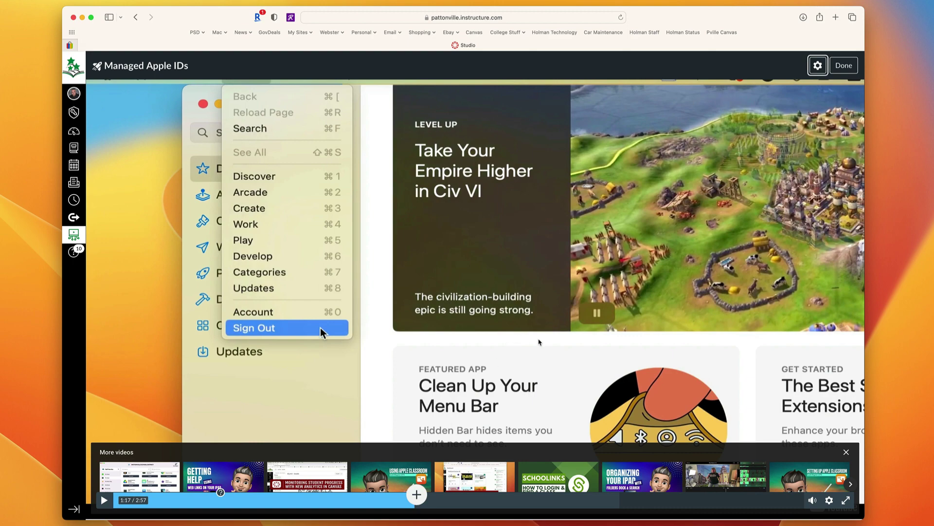
{"action": "left_click", "coordinate": [844, 65]}
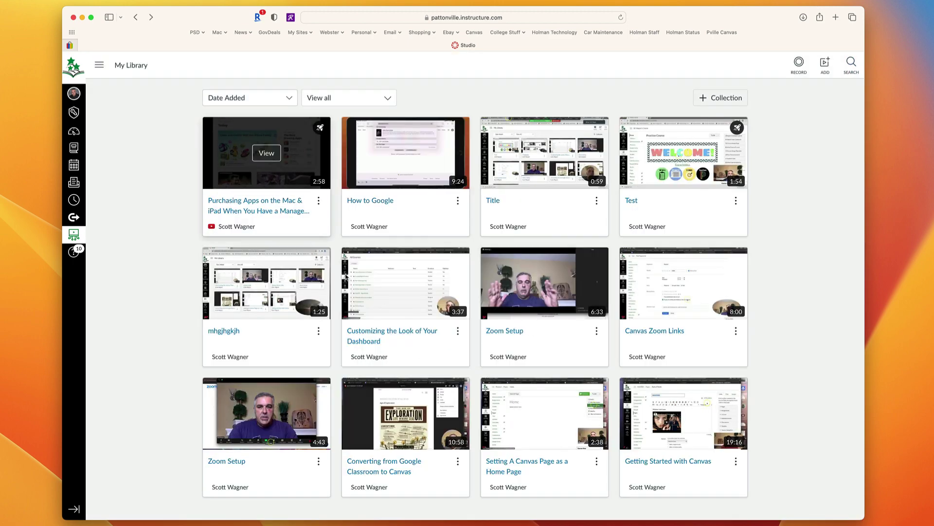
- Go to the dashboard, open the Practice Course, and begin editing its home page
{"action": "left_click", "coordinate": [73, 132]}
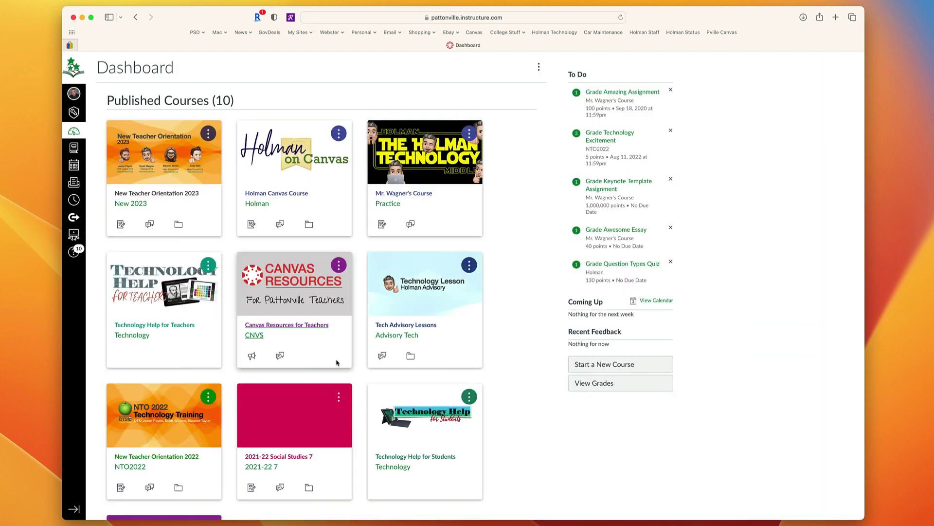
{"action": "left_click", "coordinate": [411, 195]}
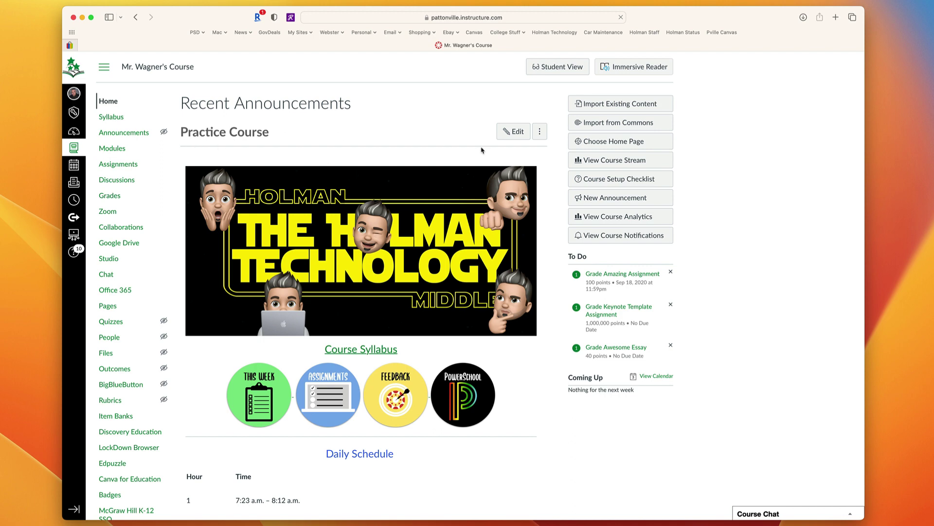
{"action": "scroll", "coordinate": [355, 414], "scroll_direction": "down", "scroll_amount": 4}
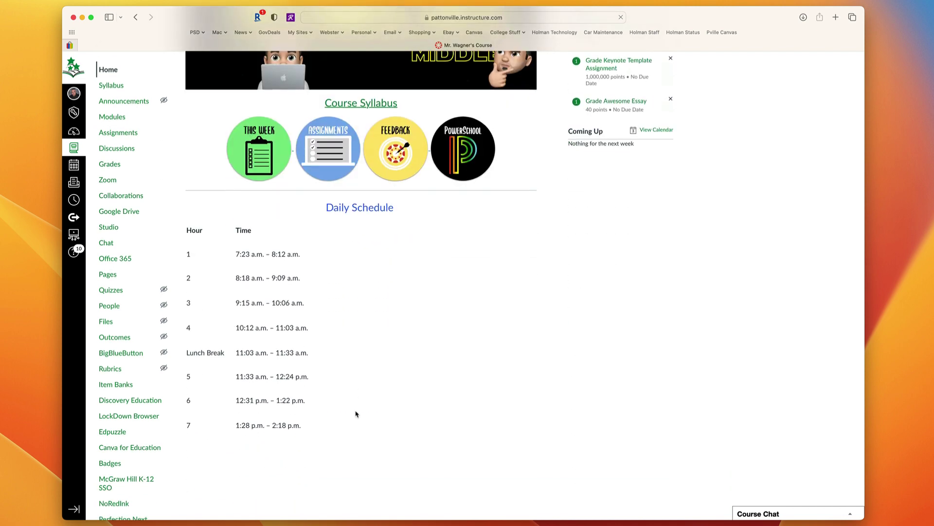
{"action": "scroll", "coordinate": [355, 411], "scroll_direction": "up", "scroll_amount": 6}
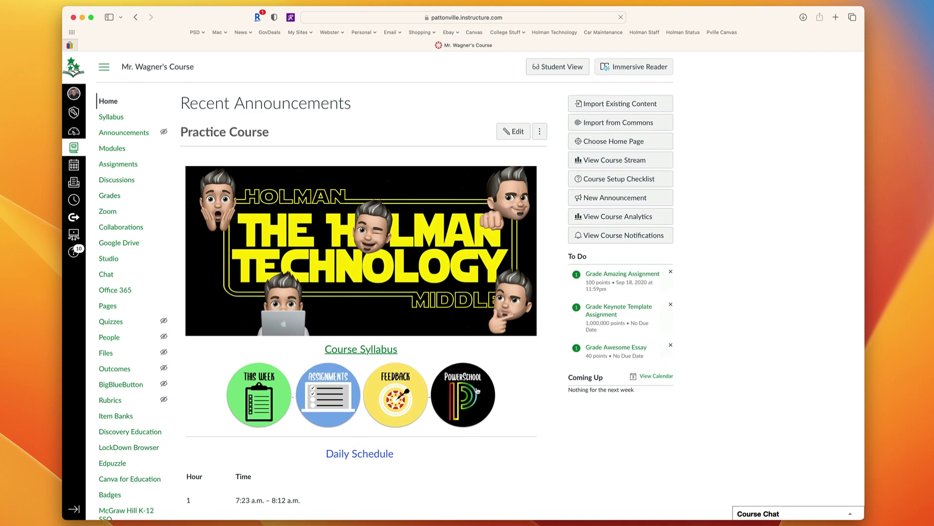
{"action": "left_click", "coordinate": [523, 130]}
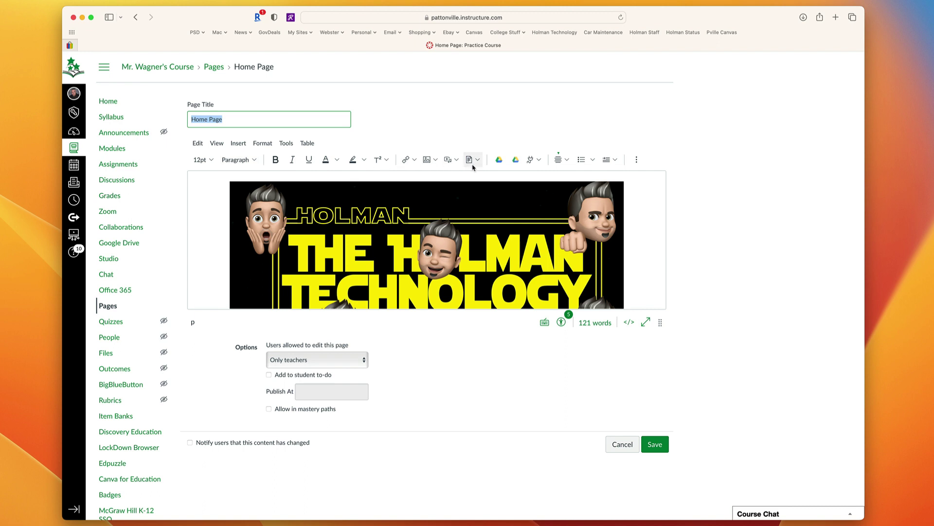
{"action": "left_click", "coordinate": [531, 163]}
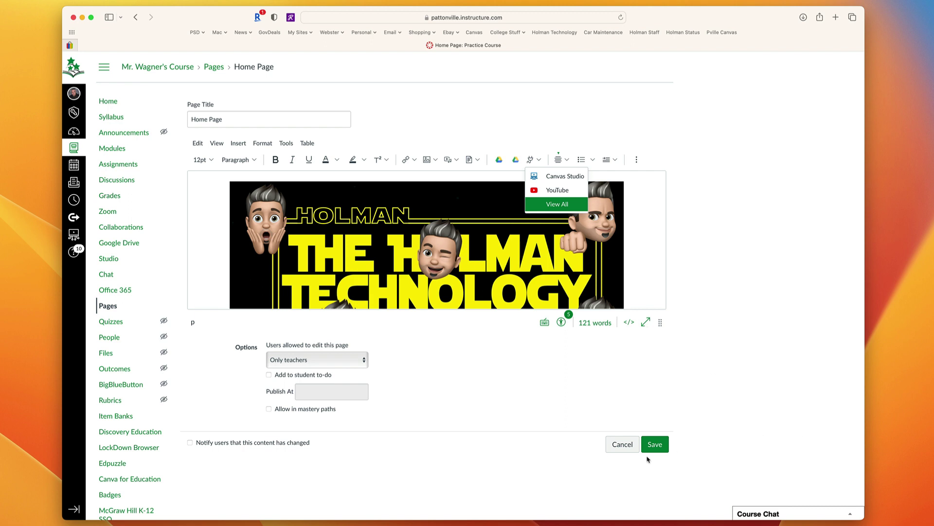
{"action": "left_click", "coordinate": [622, 446]}
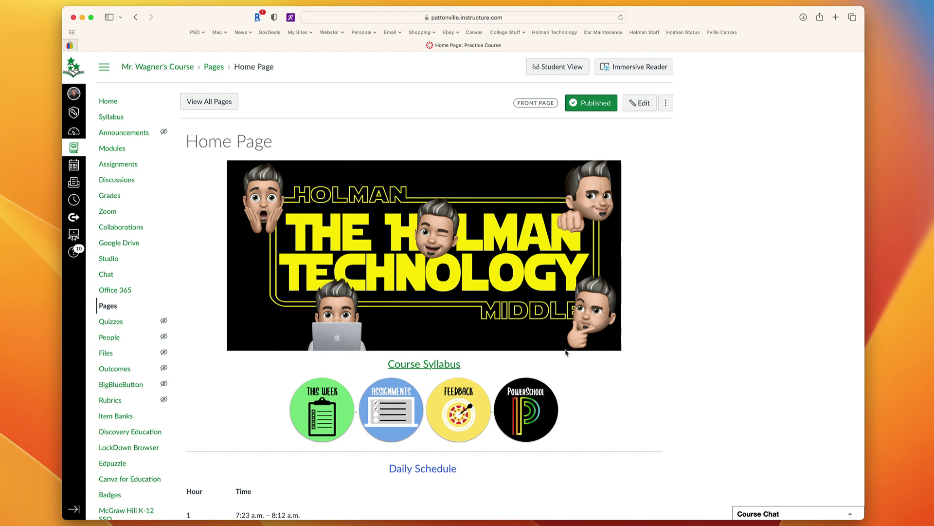
- From Assignments, add a new assignment named 'Apple ID Practice Video' with Points set to 10
{"action": "left_click", "coordinate": [119, 164]}
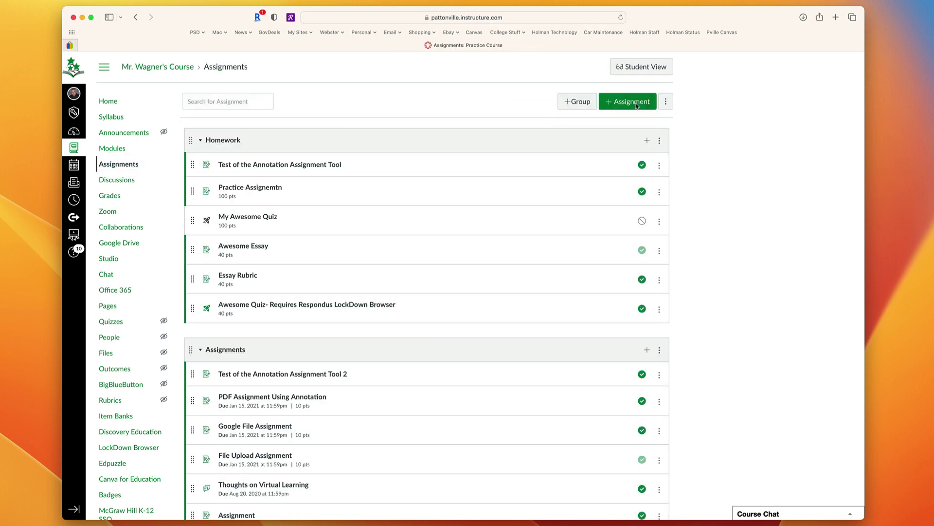
{"action": "left_click", "coordinate": [637, 103]}
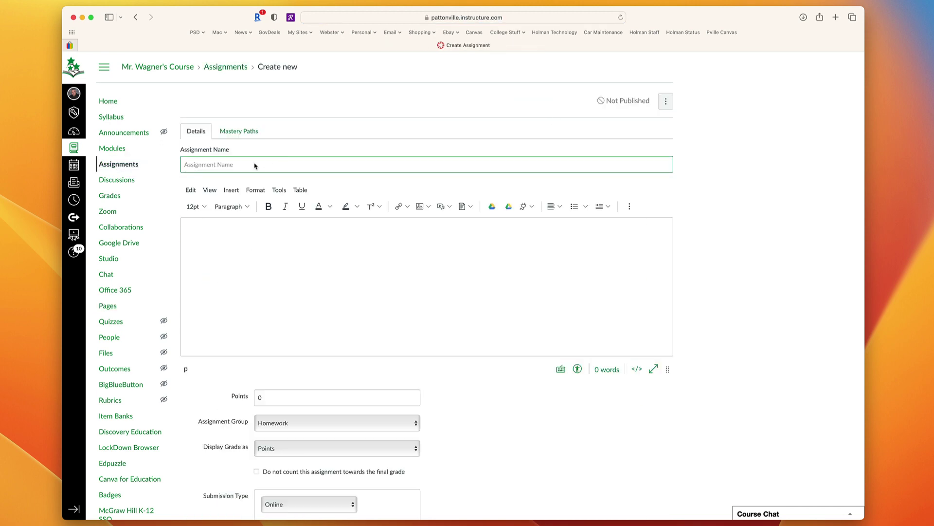
{"action": "type", "text": "Apple ID Practice Video"}
{"action": "left_click", "coordinate": [243, 261]}
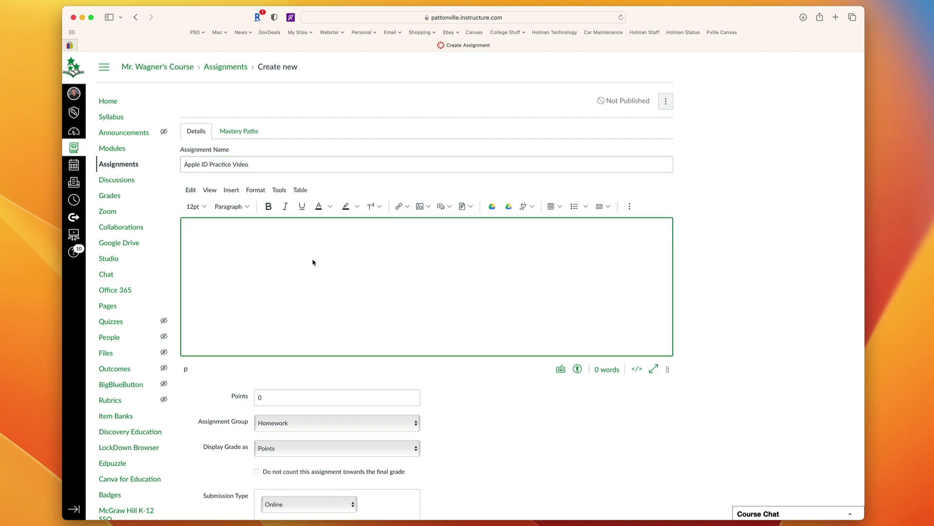
{"action": "scroll", "coordinate": [359, 297], "scroll_direction": "down", "scroll_amount": 5}
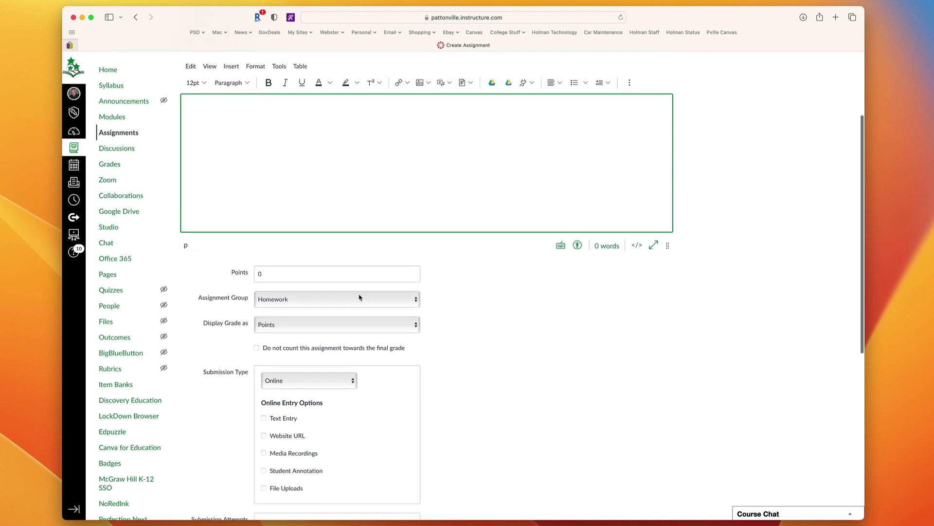
{"action": "scroll", "coordinate": [359, 297], "scroll_direction": "down", "scroll_amount": 4}
{"action": "left_click", "coordinate": [308, 179]}
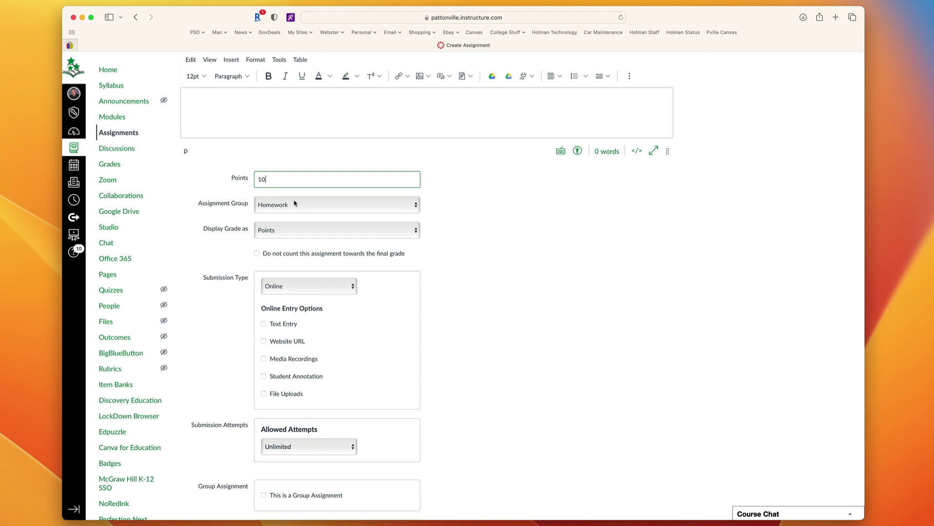
{"action": "scroll", "coordinate": [322, 300], "scroll_direction": "down", "scroll_amount": 3}
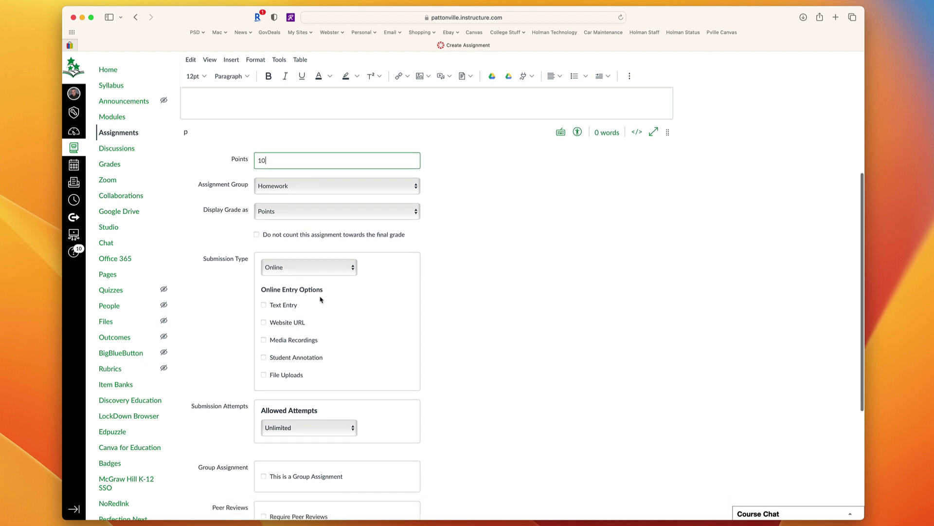
- Set the assignment's submission type to External Tool, linked to Canvas Studio
{"action": "left_click", "coordinate": [302, 219]}
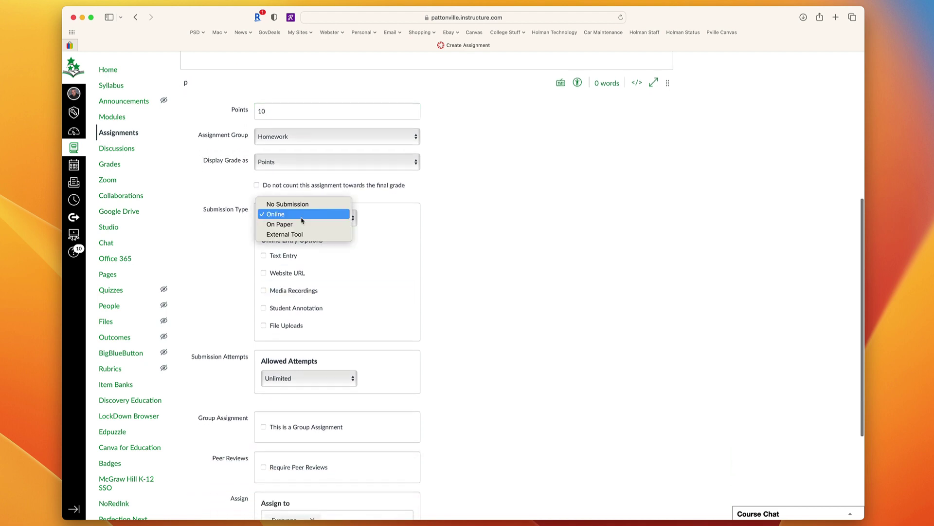
{"action": "left_click", "coordinate": [315, 236]}
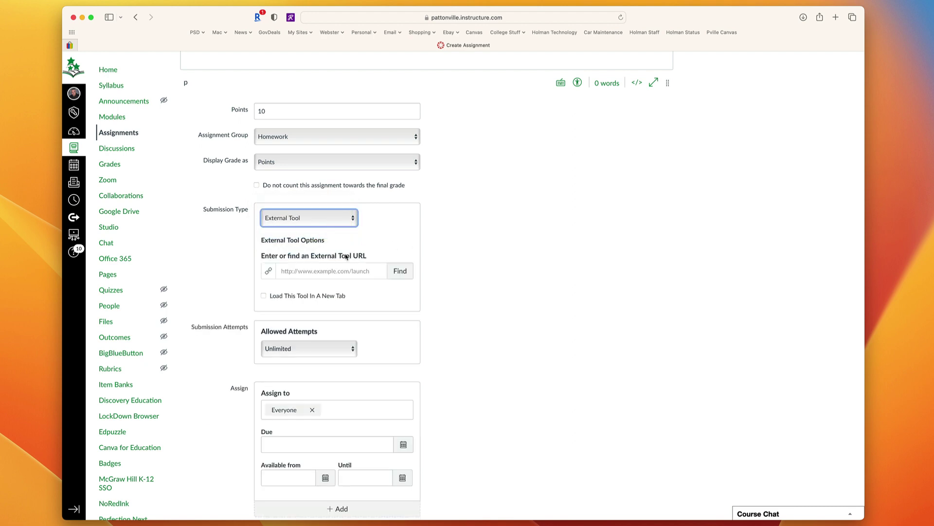
{"action": "left_click", "coordinate": [400, 270]}
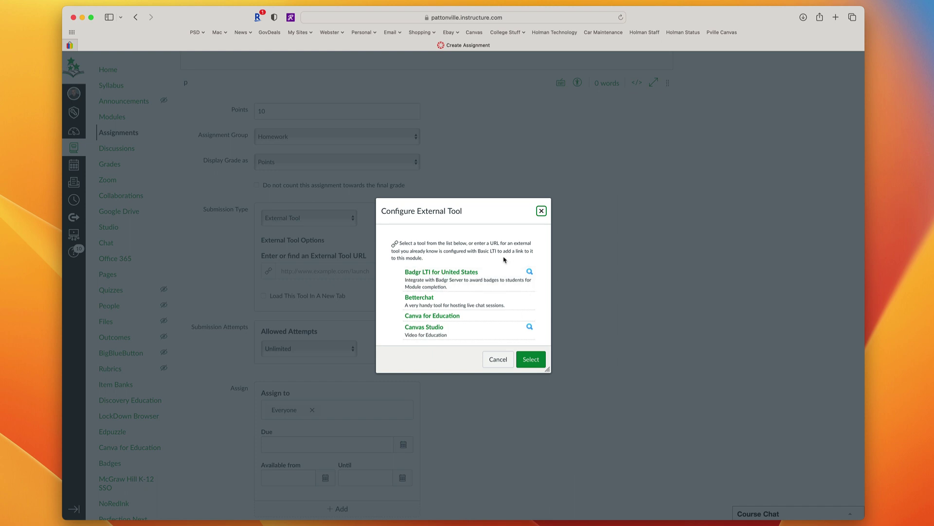
{"action": "left_click", "coordinate": [468, 331]}
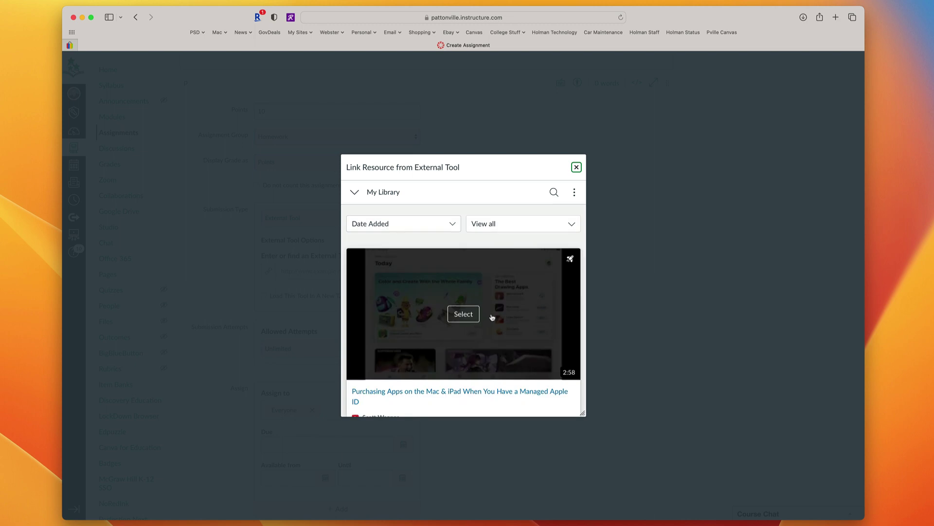
- Select the Managed Apple ID app-purchasing video from My Library
{"action": "scroll", "coordinate": [491, 317], "scroll_direction": "down", "scroll_amount": 10}
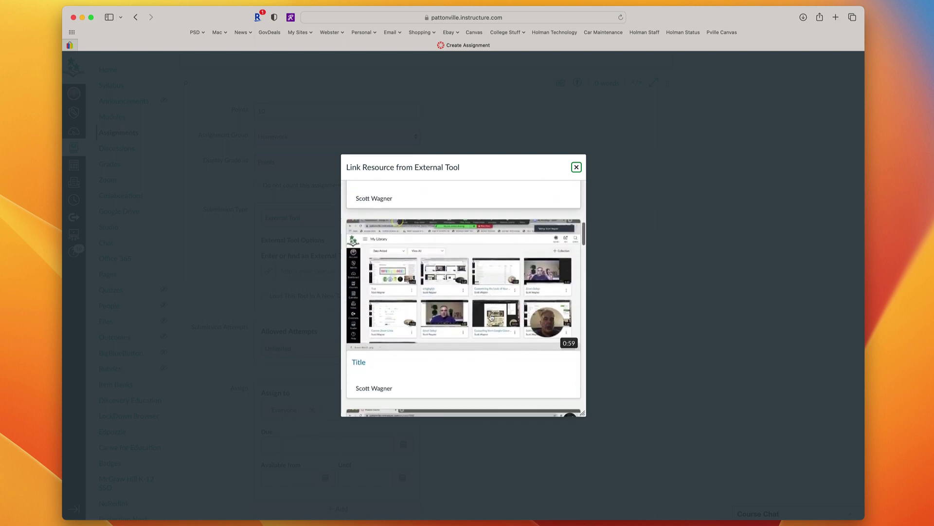
{"action": "scroll", "coordinate": [491, 317], "scroll_direction": "down", "scroll_amount": 5}
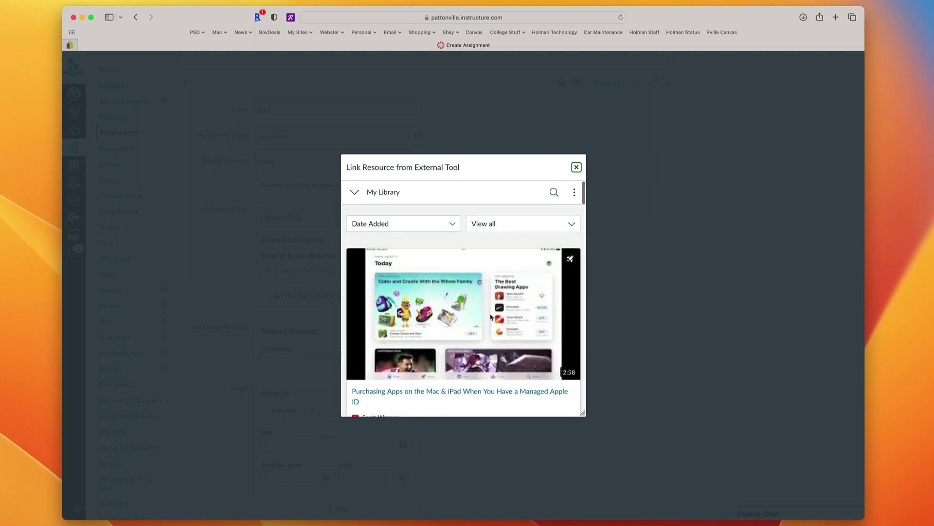
{"action": "mouse_move", "coordinate": [490, 317]}
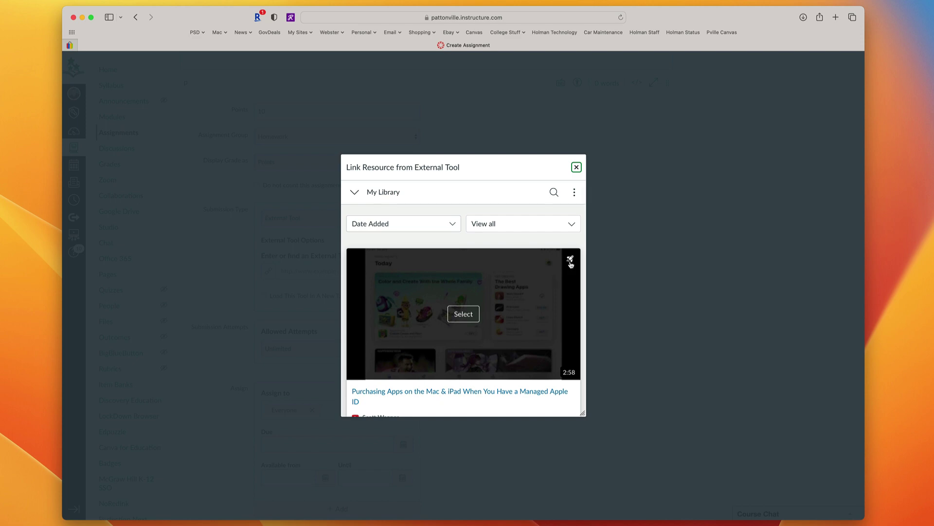
{"action": "left_click", "coordinate": [463, 315]}
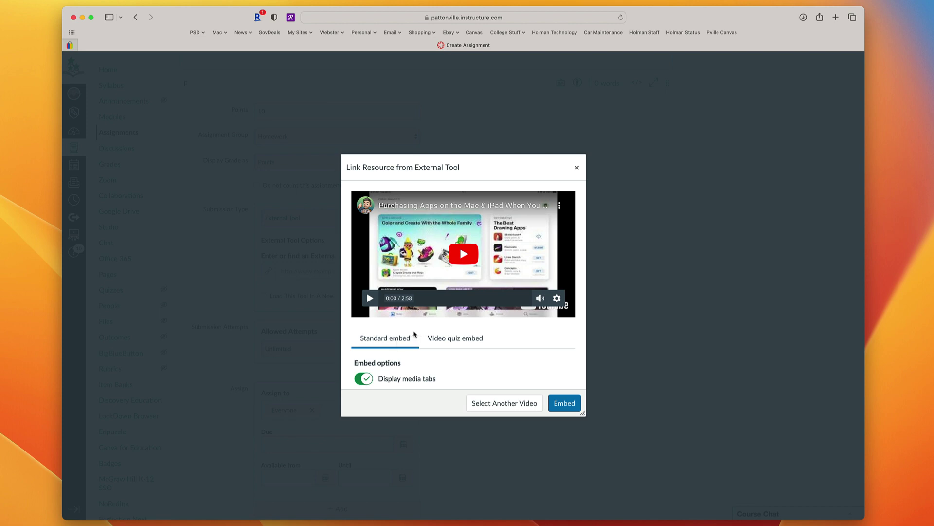
- Embed the video as a video quiz using the Managed Apple IDs quiz
{"action": "scroll", "coordinate": [414, 334], "scroll_direction": "down", "scroll_amount": 3}
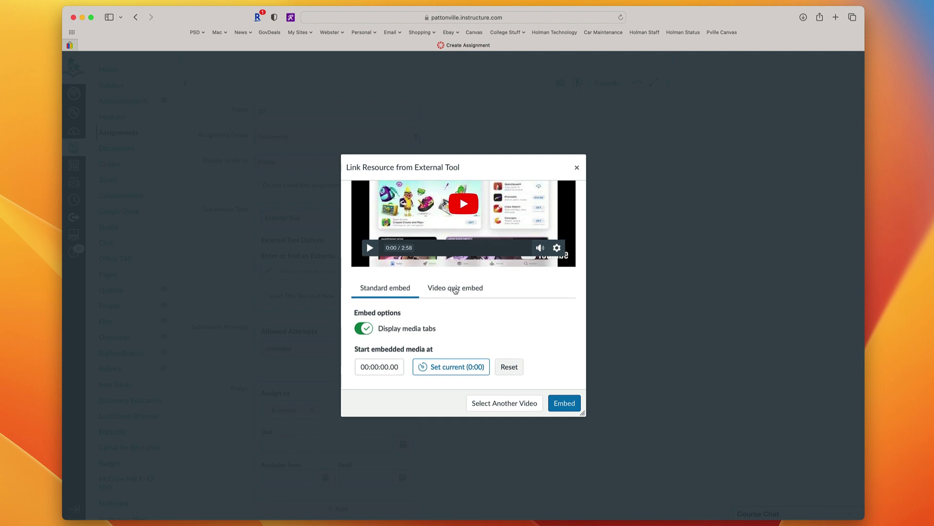
{"action": "left_click", "coordinate": [450, 289]}
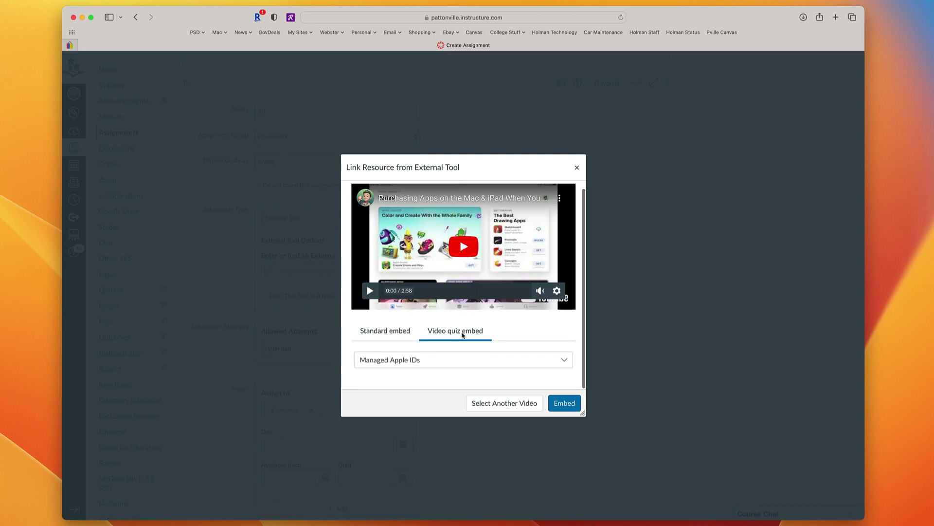
{"action": "left_click", "coordinate": [419, 364]}
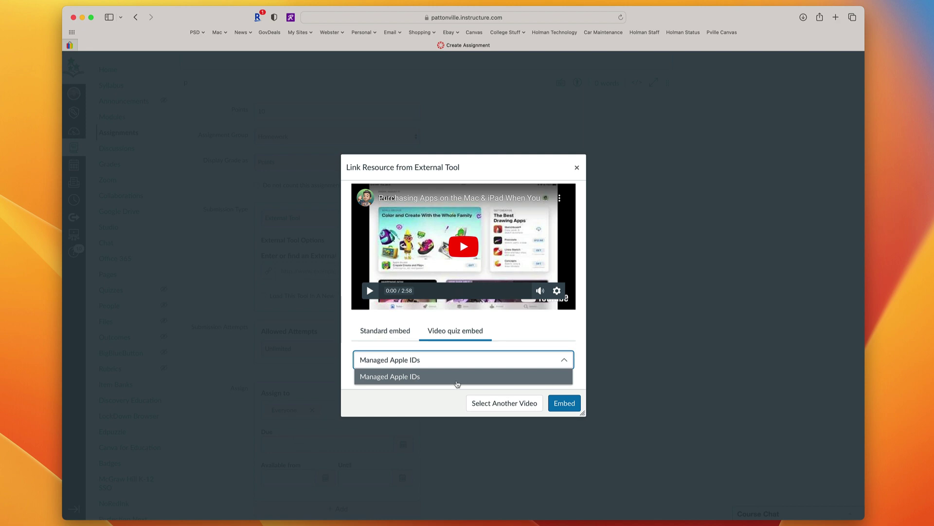
{"action": "left_click", "coordinate": [408, 376]}
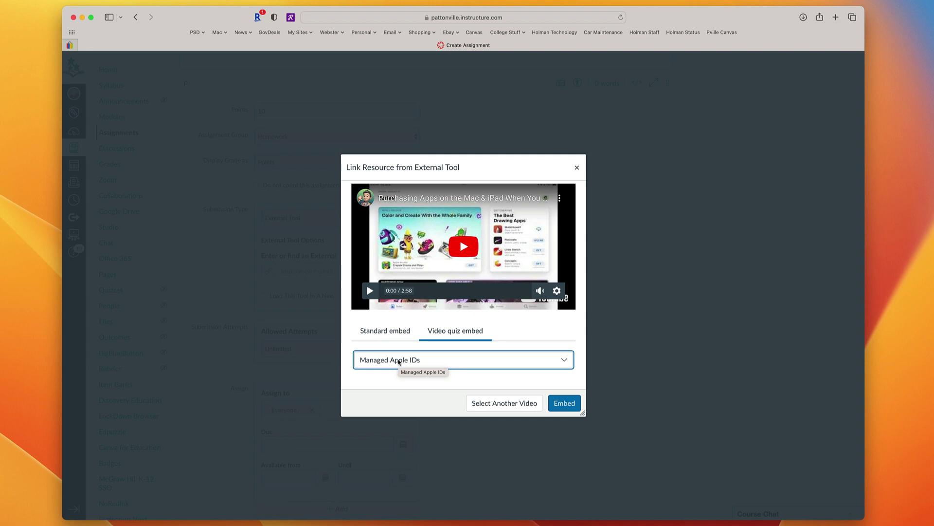
{"action": "left_click", "coordinate": [564, 403]}
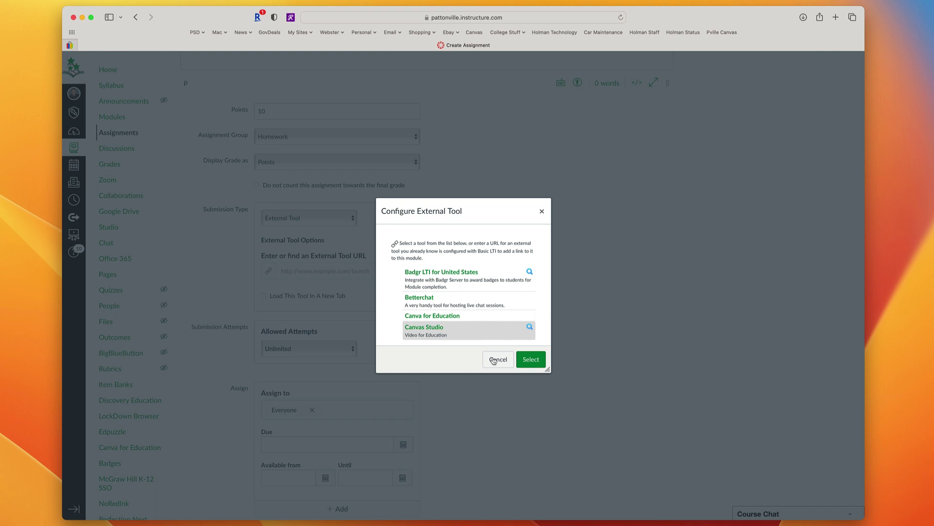
- Confirm the Studio quiz link, set the due date to September 8, 2023, and publish
{"action": "left_click", "coordinate": [531, 360]}
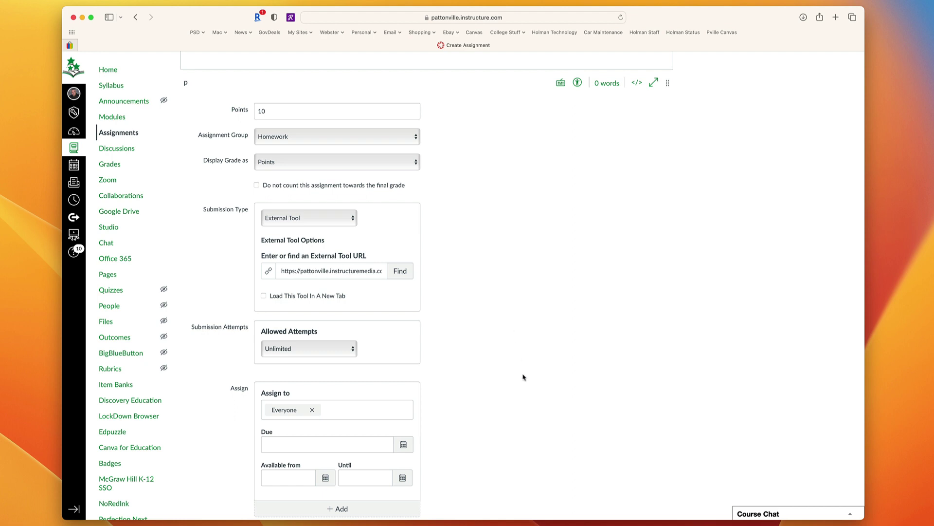
{"action": "scroll", "coordinate": [523, 377], "scroll_direction": "down", "scroll_amount": 2}
{"action": "left_click", "coordinate": [412, 398]}
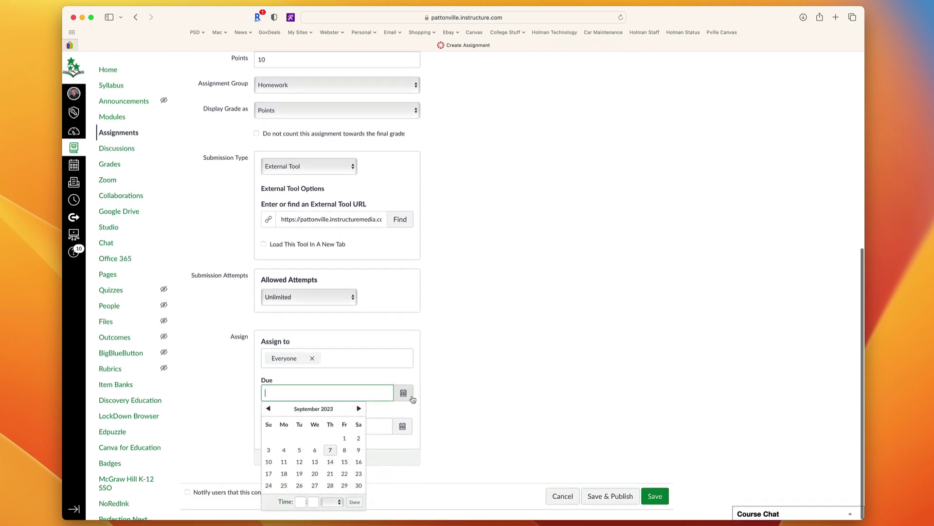
{"action": "left_click", "coordinate": [345, 450]}
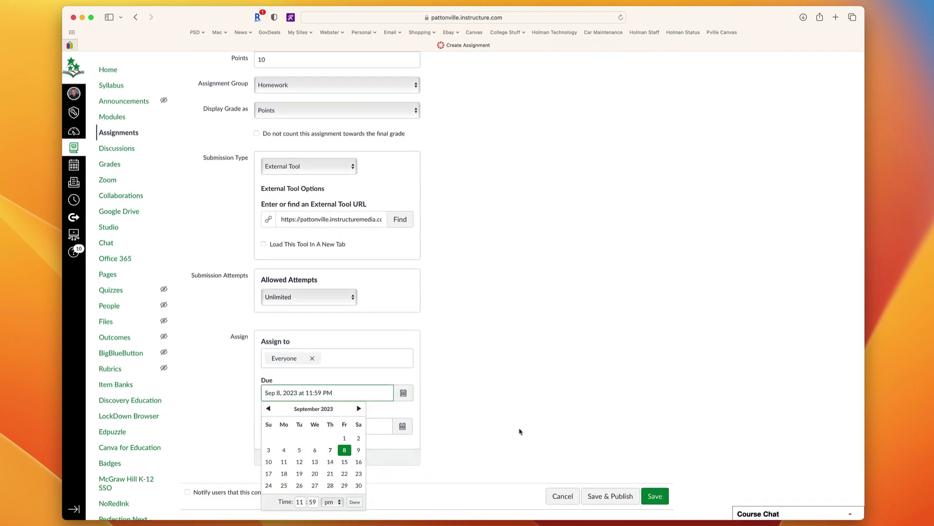
{"action": "left_click", "coordinate": [614, 495]}
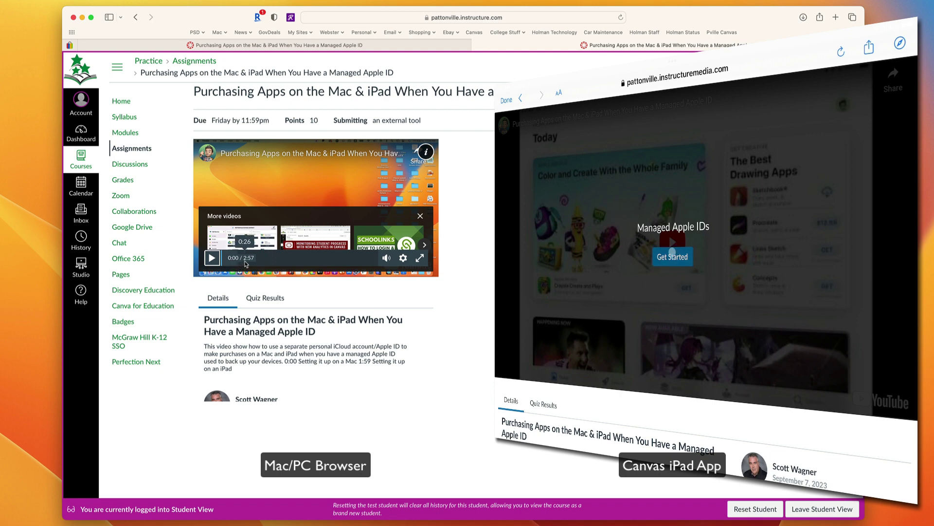
- Skip the video ahead to 0:21, answer False to the embedded question, and continue
{"action": "left_click", "coordinate": [237, 263]}
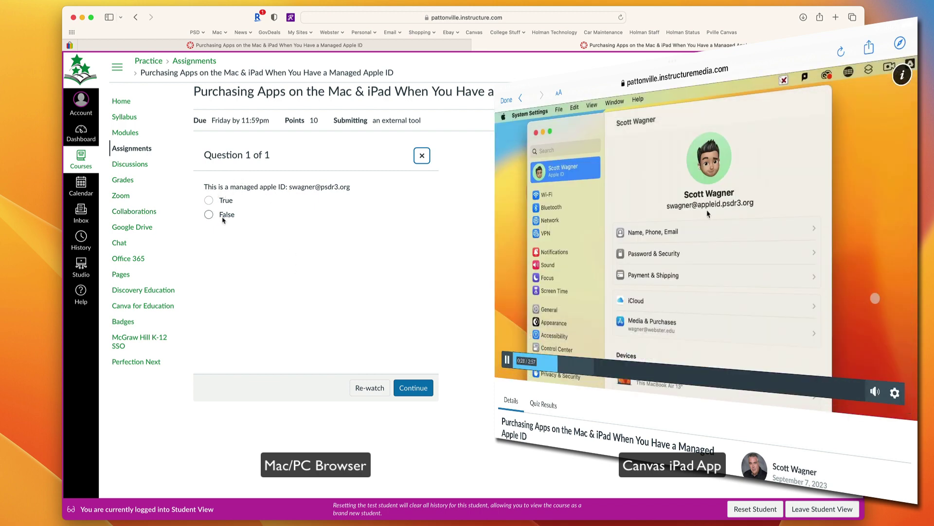
{"action": "left_click", "coordinate": [225, 216]}
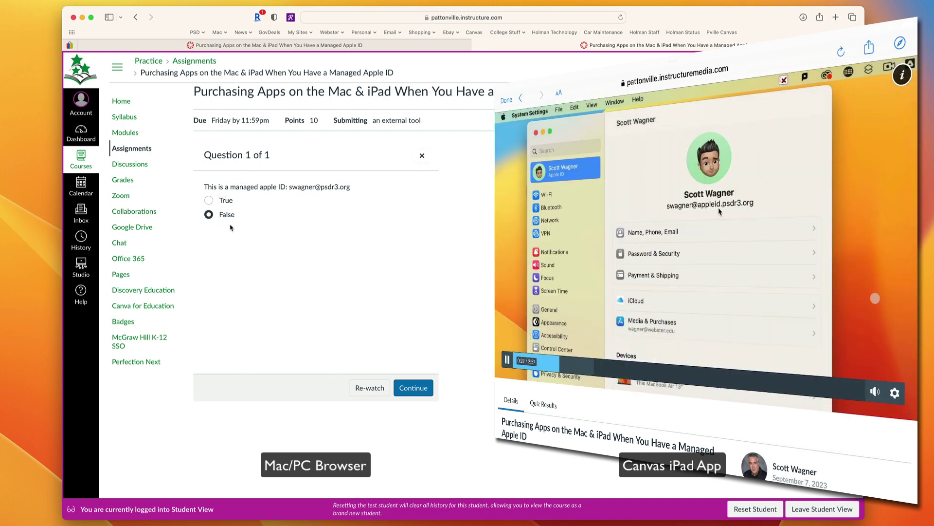
{"action": "left_click", "coordinate": [413, 388]}
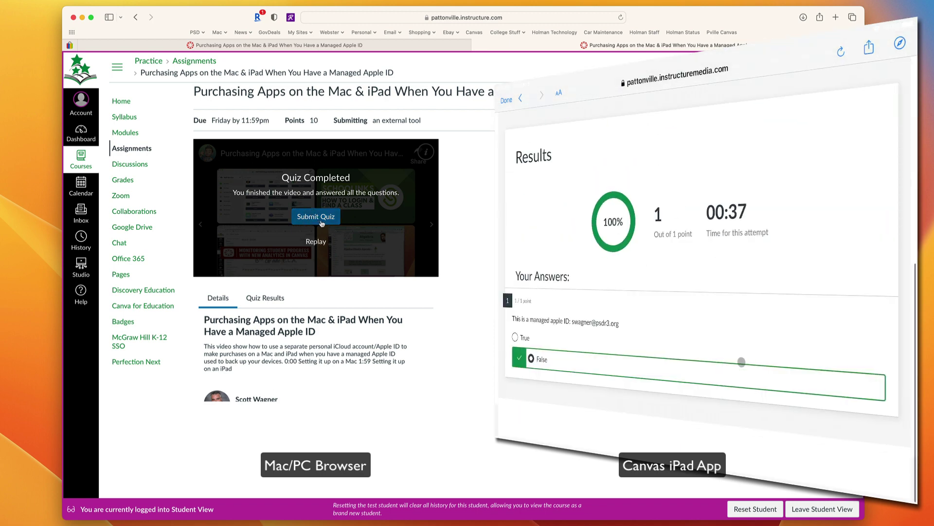
- Submit the student's video quiz and view its 100% results
{"action": "left_click", "coordinate": [321, 216]}
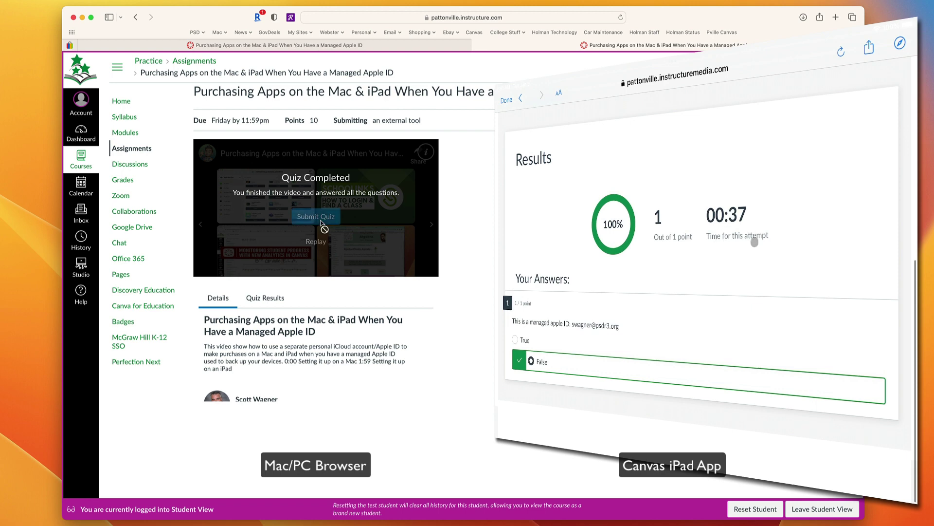
{"action": "scroll", "coordinate": [321, 222], "scroll_direction": "down", "scroll_amount": 2}
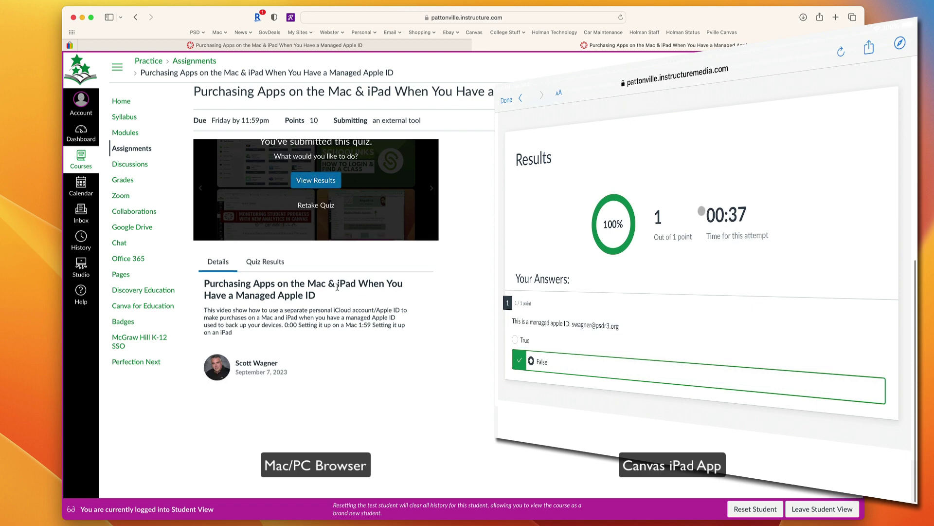
{"action": "scroll", "coordinate": [333, 227], "scroll_direction": "up", "scroll_amount": 2}
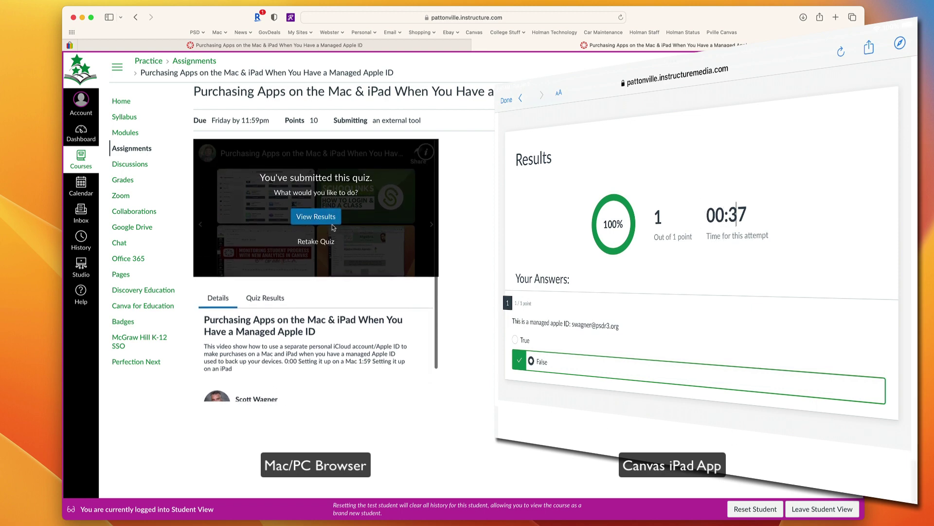
{"action": "left_click", "coordinate": [331, 220]}
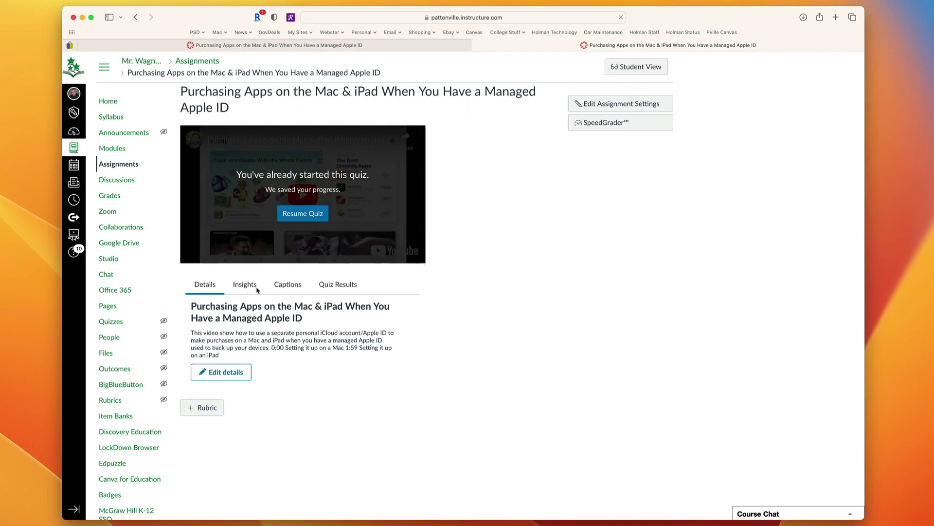
- Review the video's viewing charts on the Insights tab
{"action": "left_click", "coordinate": [246, 286]}
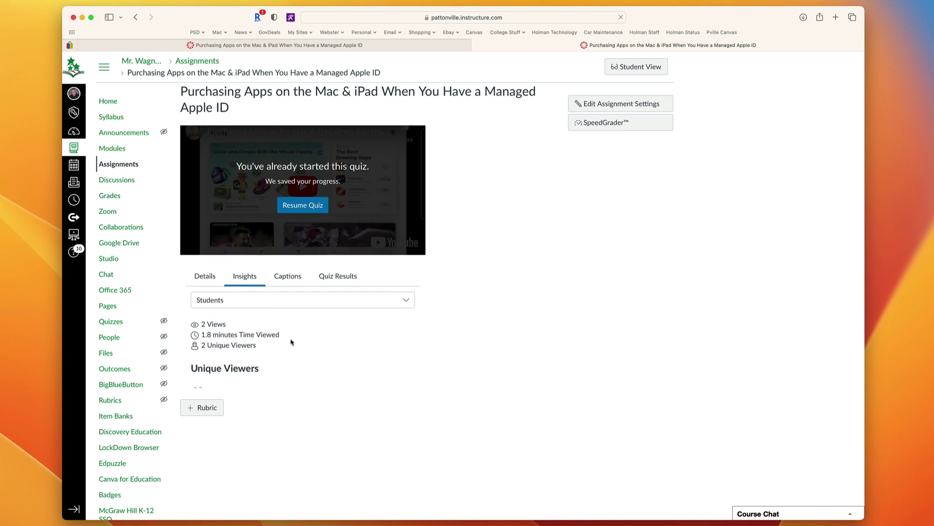
{"action": "scroll", "coordinate": [291, 343], "scroll_direction": "down", "scroll_amount": 5}
{"action": "scroll", "coordinate": [291, 342], "scroll_direction": "down", "scroll_amount": 7}
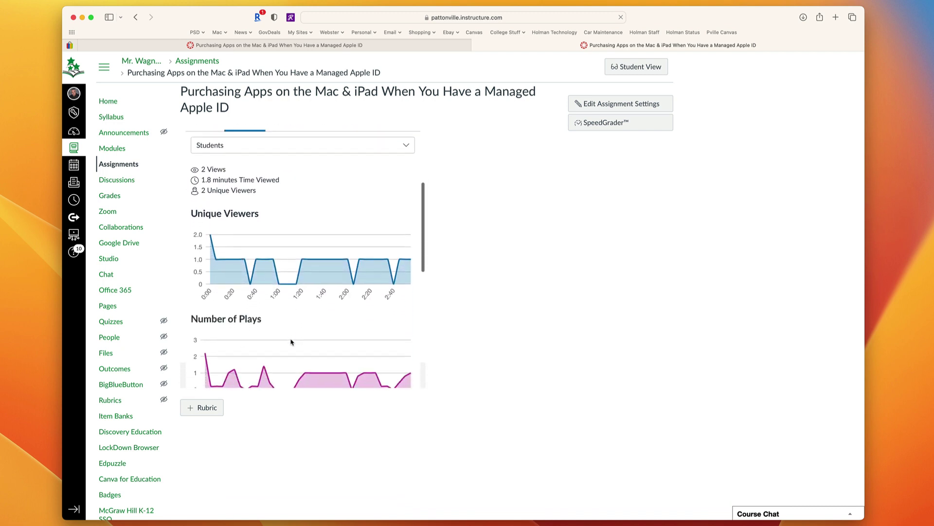
{"action": "scroll", "coordinate": [291, 342], "scroll_direction": "down", "scroll_amount": 7}
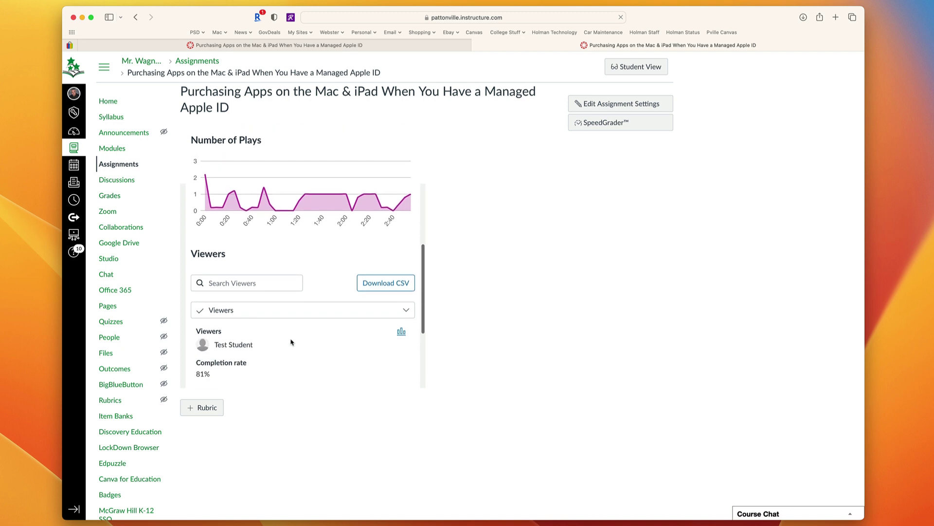
{"action": "scroll", "coordinate": [291, 342], "scroll_direction": "down", "scroll_amount": 1}
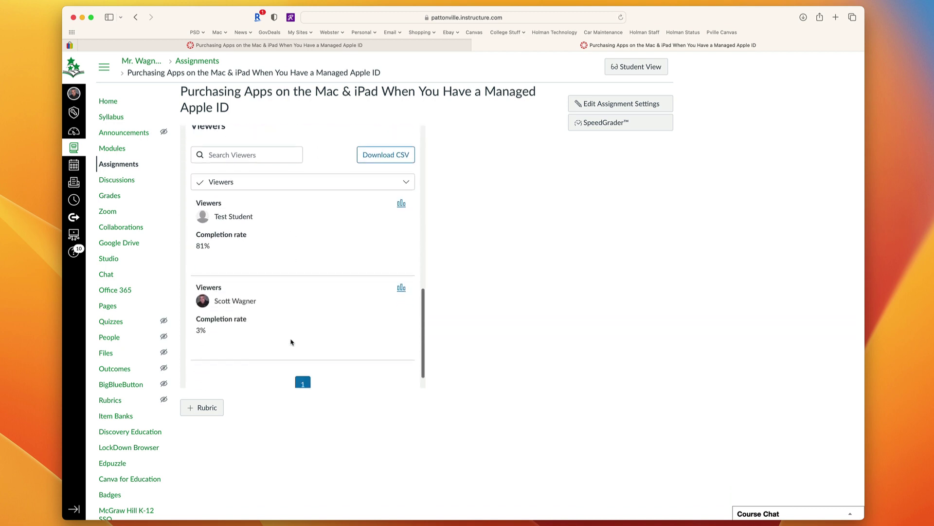
{"action": "scroll", "coordinate": [264, 264], "scroll_direction": "down", "scroll_amount": 1}
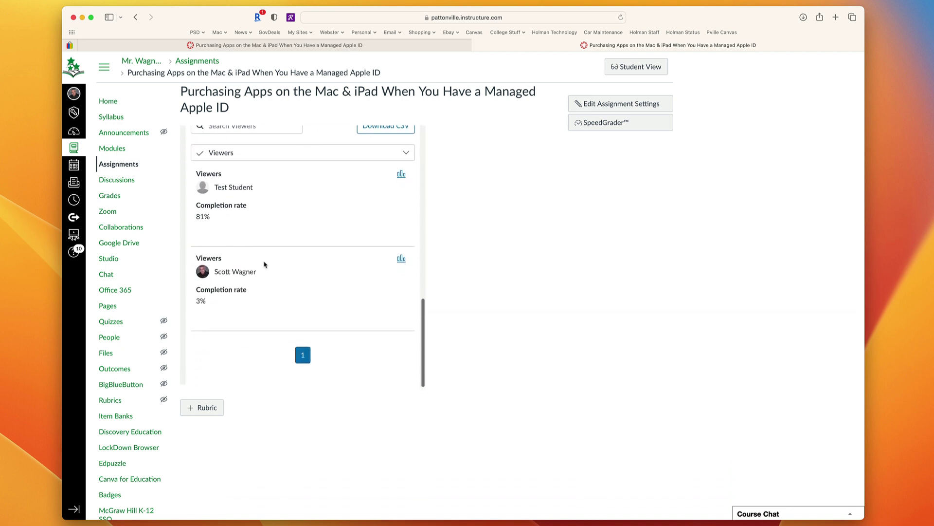
{"action": "scroll", "coordinate": [264, 264], "scroll_direction": "up", "scroll_amount": 20}
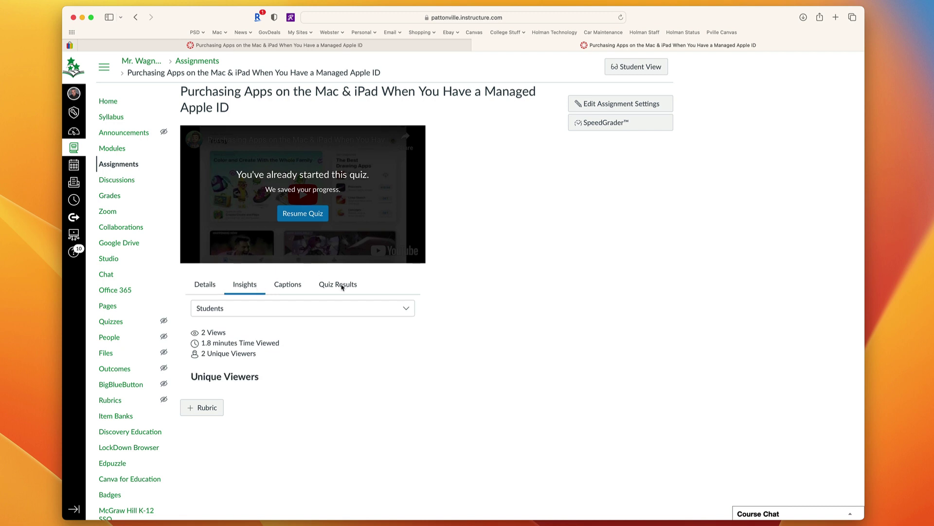
- Show the Student Results quiz report listing the test student's 100% attempt
{"action": "left_click", "coordinate": [341, 286]}
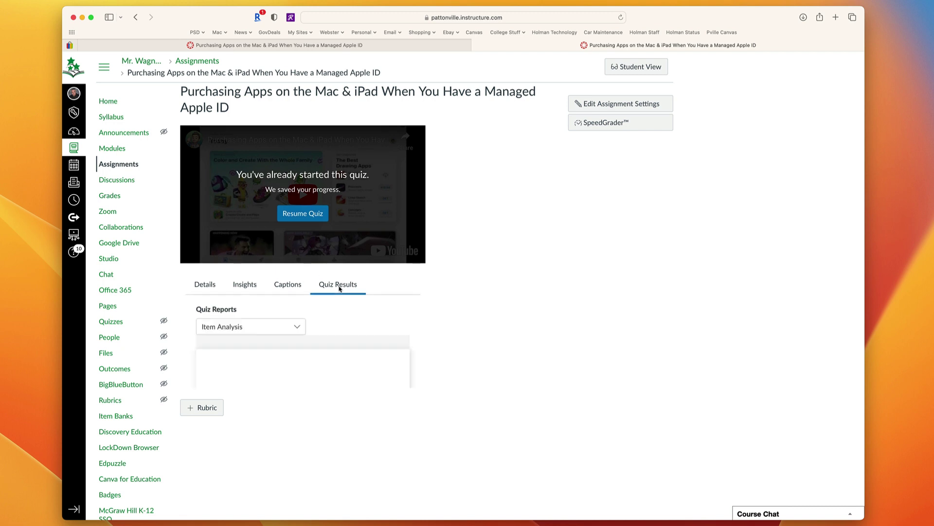
{"action": "left_click", "coordinate": [275, 327]}
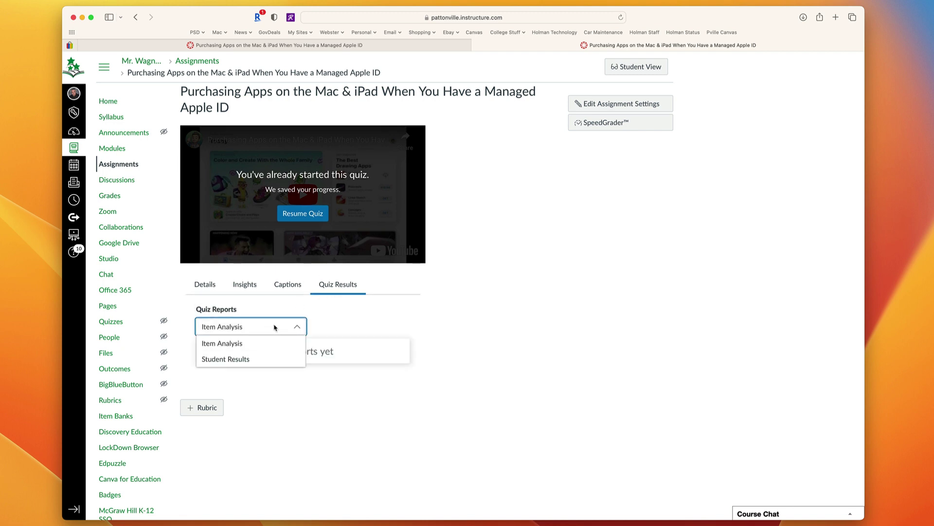
{"action": "left_click", "coordinate": [236, 360]}
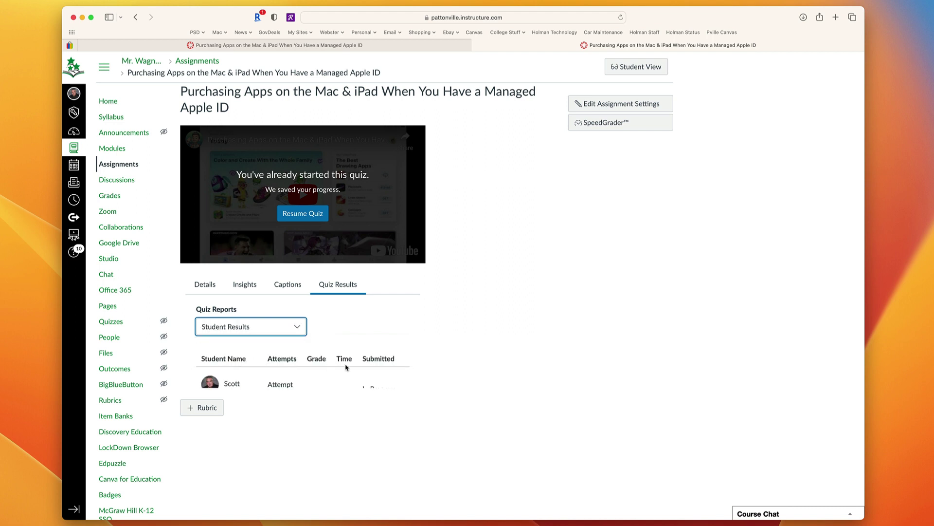
{"action": "scroll", "coordinate": [346, 367], "scroll_direction": "down", "scroll_amount": 1}
{"action": "scroll", "coordinate": [347, 367], "scroll_direction": "down", "scroll_amount": 3}
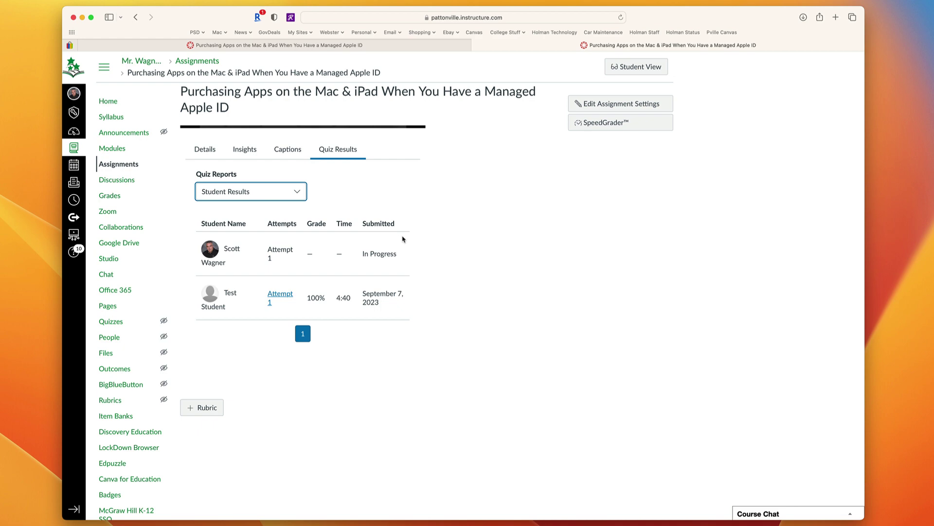
{"action": "scroll", "coordinate": [402, 241], "scroll_direction": "down", "scroll_amount": 5}
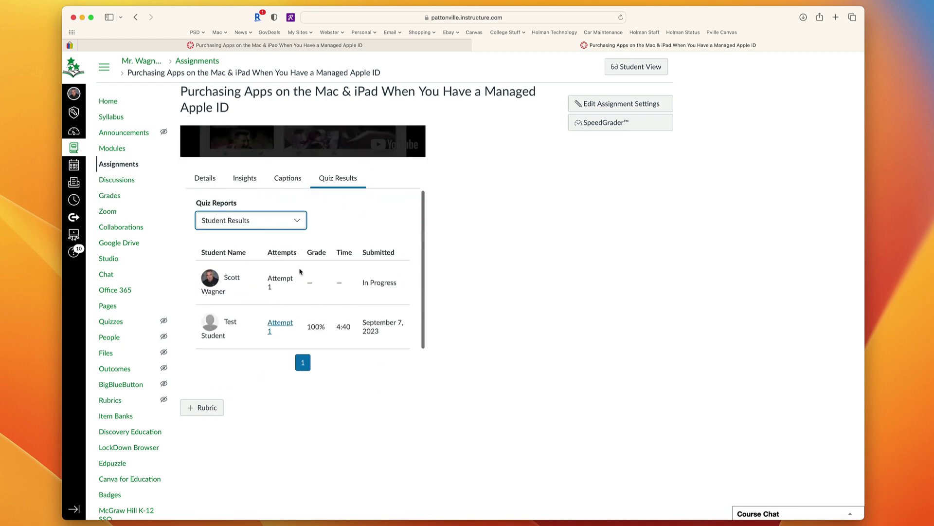